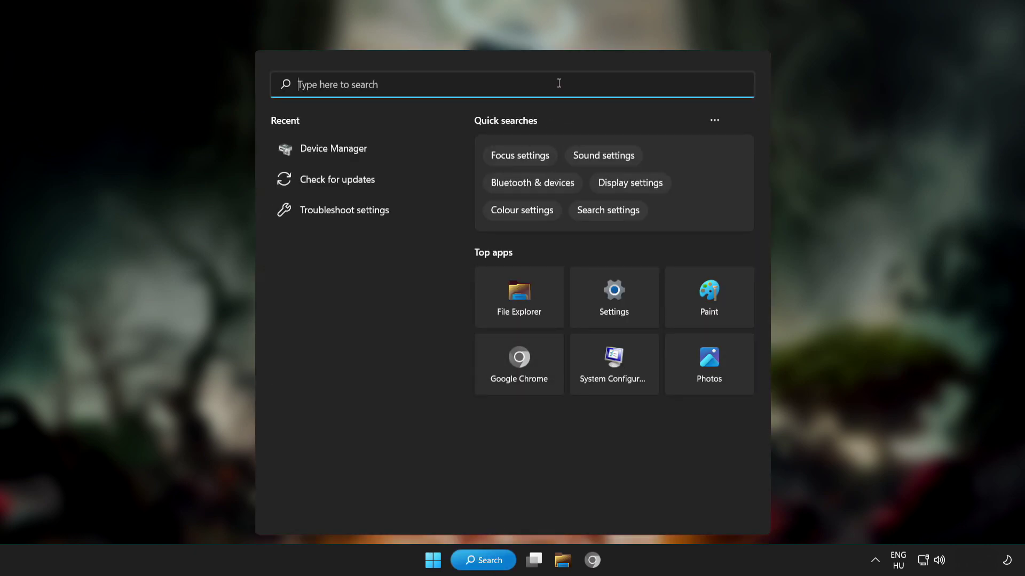
Search Windows for "device manager", open Device Manager and maximize its window
{"action": "type", "text": "device m"}
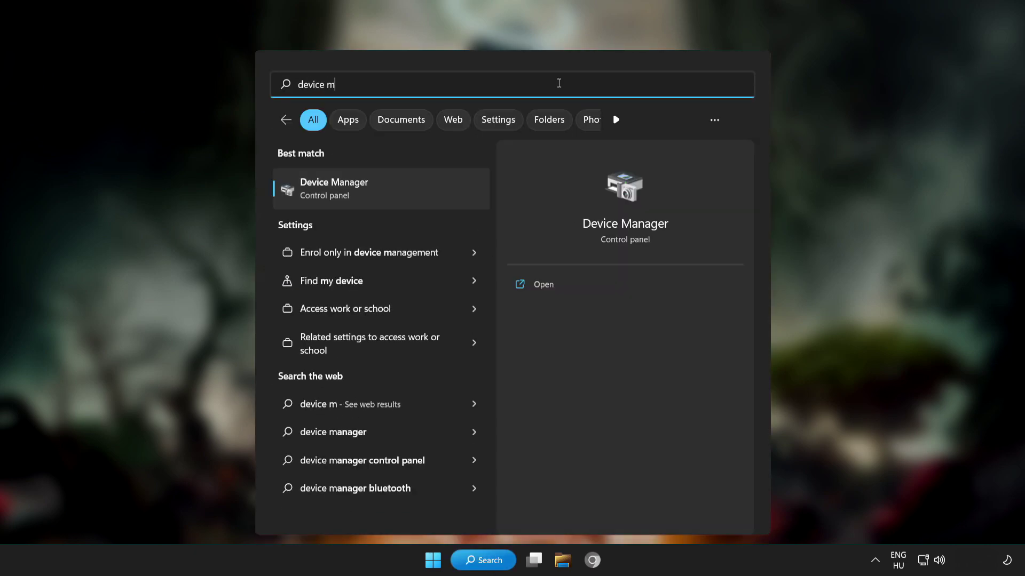
{"action": "type", "text": "anager"}
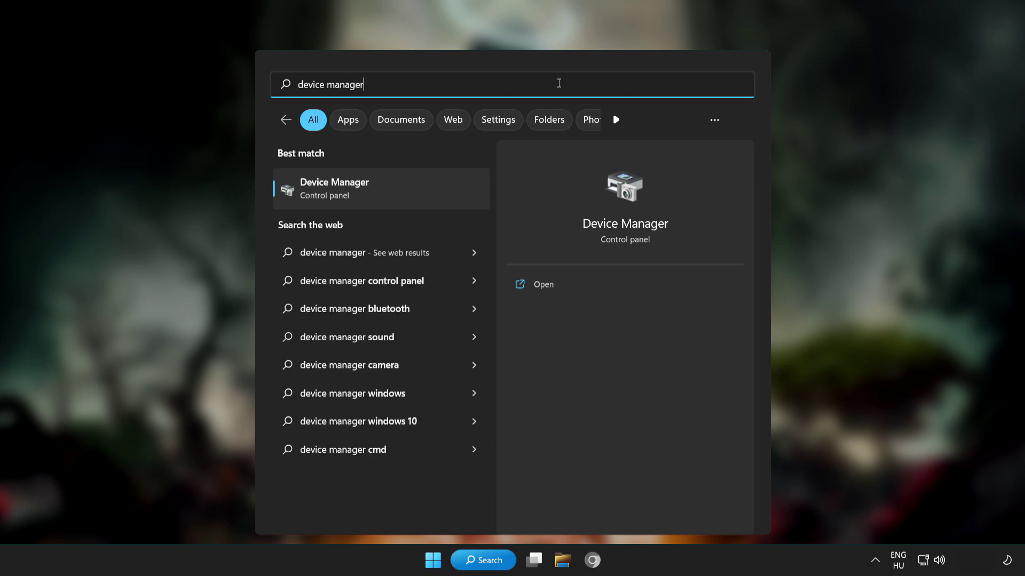
{"action": "left_click", "coordinate": [425, 189]}
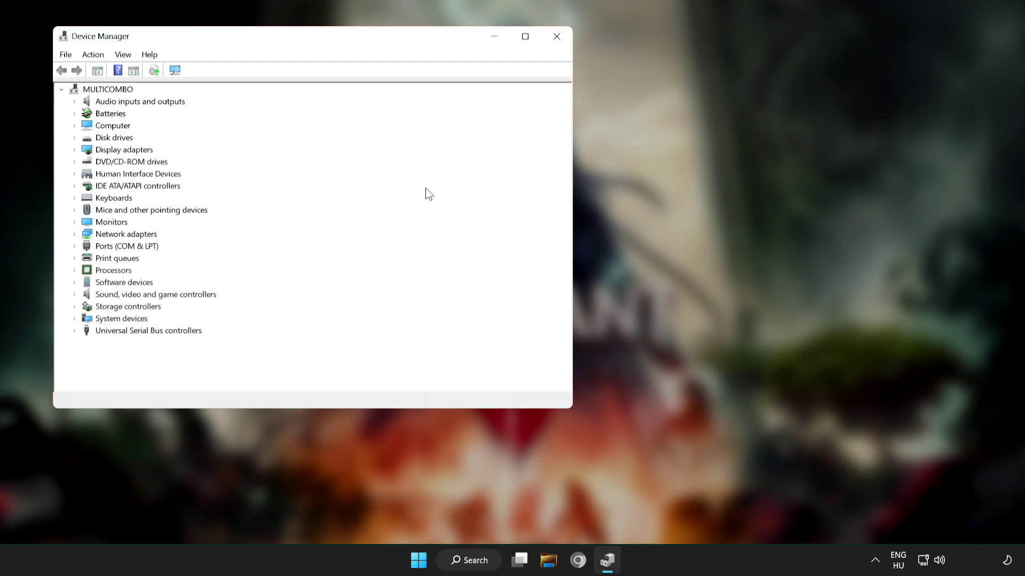
{"action": "left_click", "coordinate": [525, 41]}
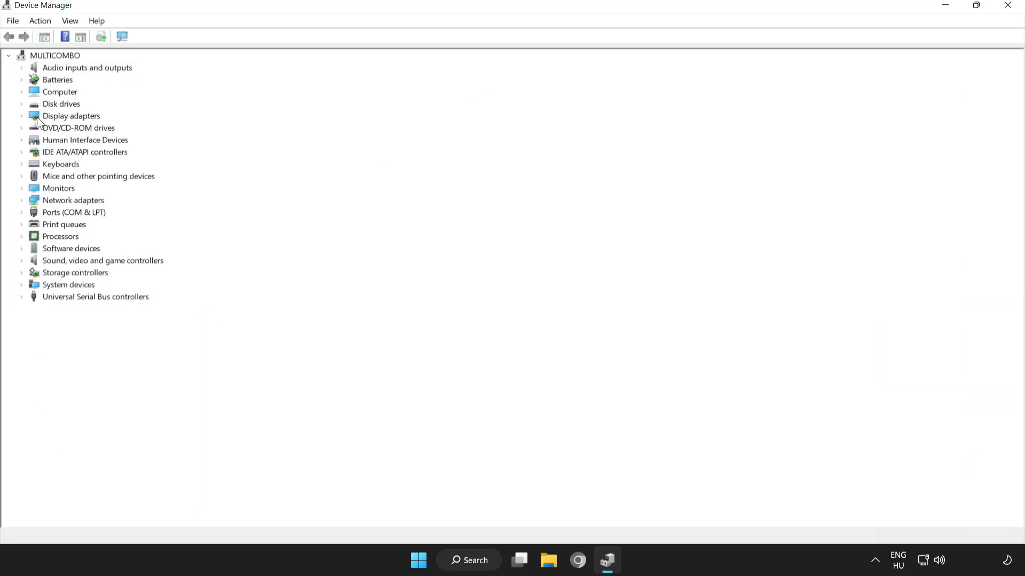
Run an automatic driver update for the VMware SVGA 3D display adapter, and close Device Manager
{"action": "left_click", "coordinate": [60, 118]}
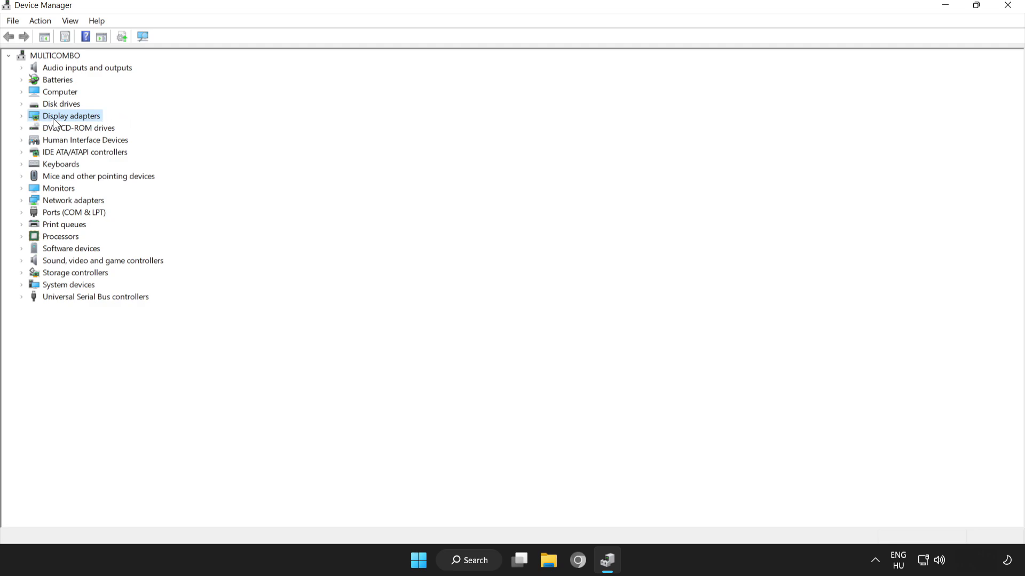
{"action": "left_click", "coordinate": [21, 116]}
{"action": "left_click", "coordinate": [64, 129]}
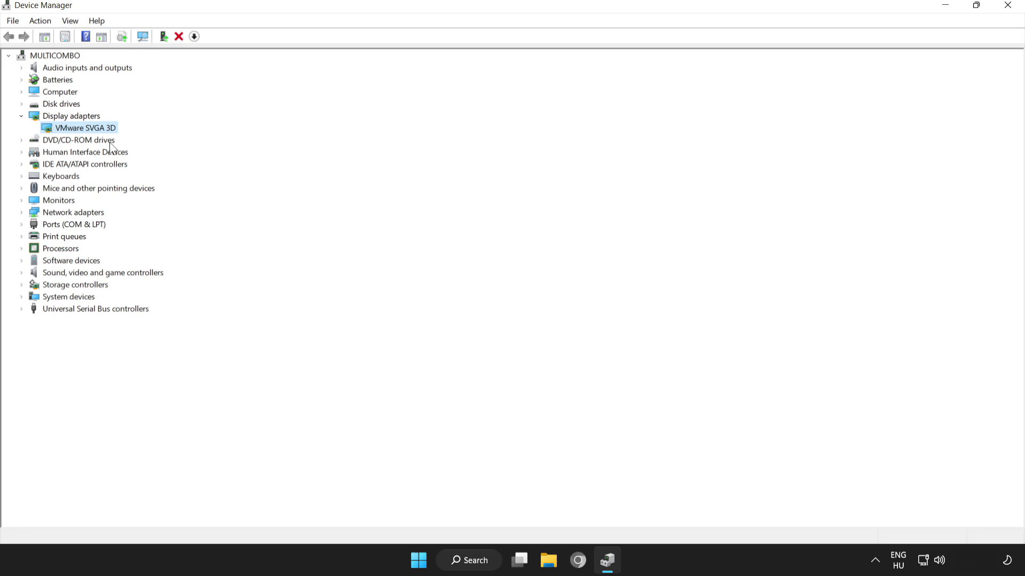
{"action": "right_click", "coordinate": [76, 127]}
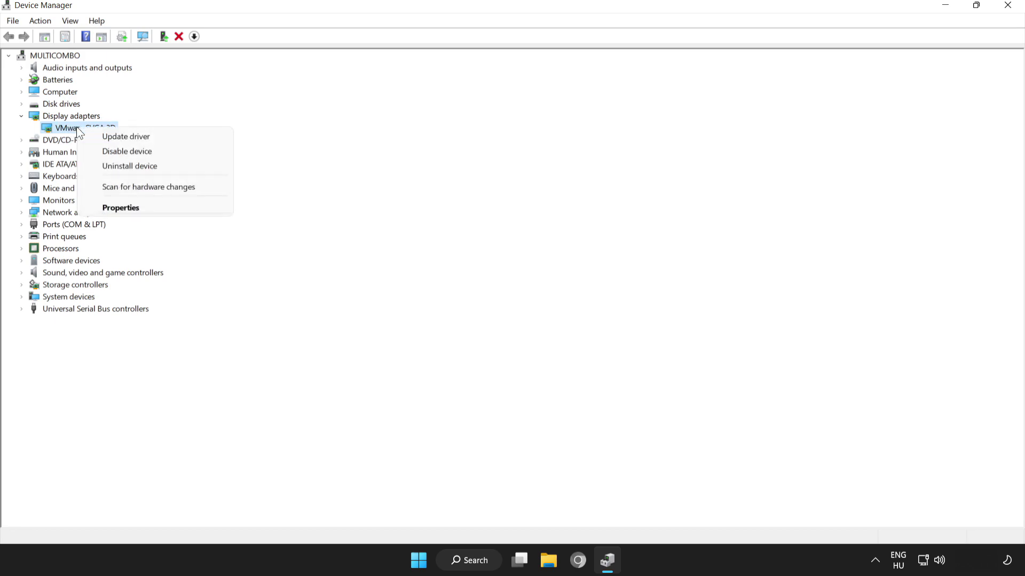
{"action": "left_click", "coordinate": [126, 136]}
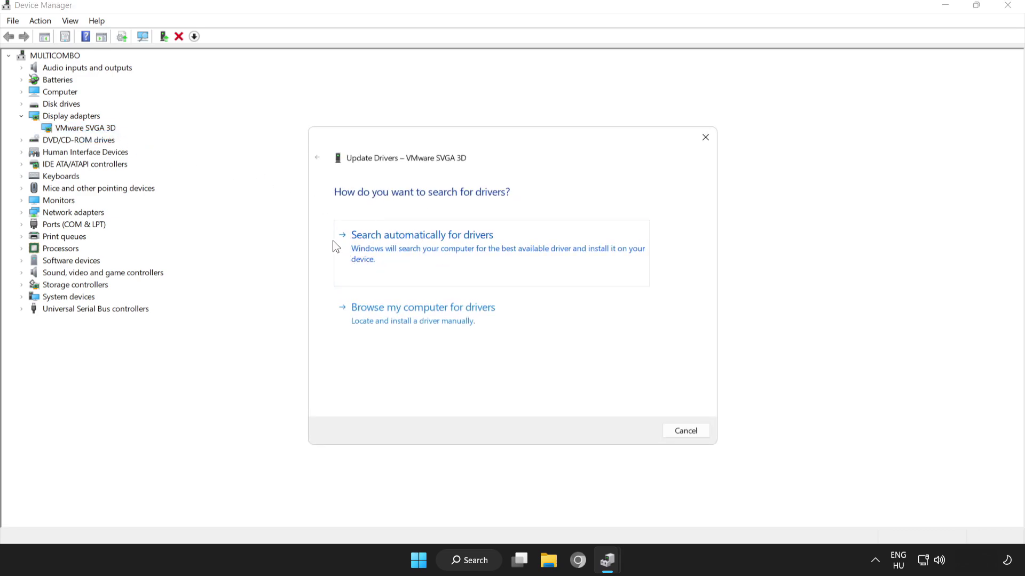
{"action": "left_click", "coordinate": [435, 240]}
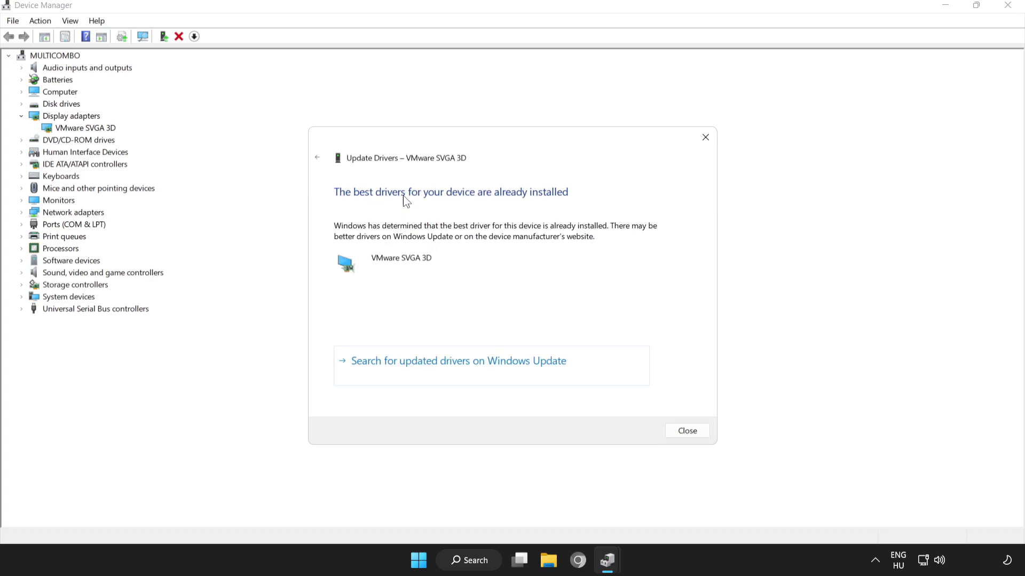
{"action": "left_click", "coordinate": [693, 432]}
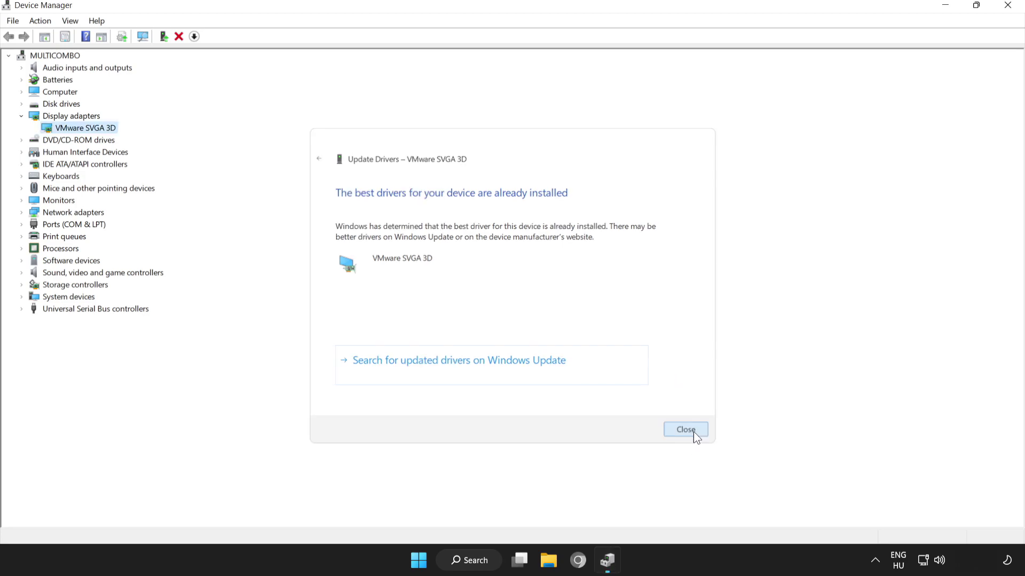
{"action": "left_click", "coordinate": [1008, 6]}
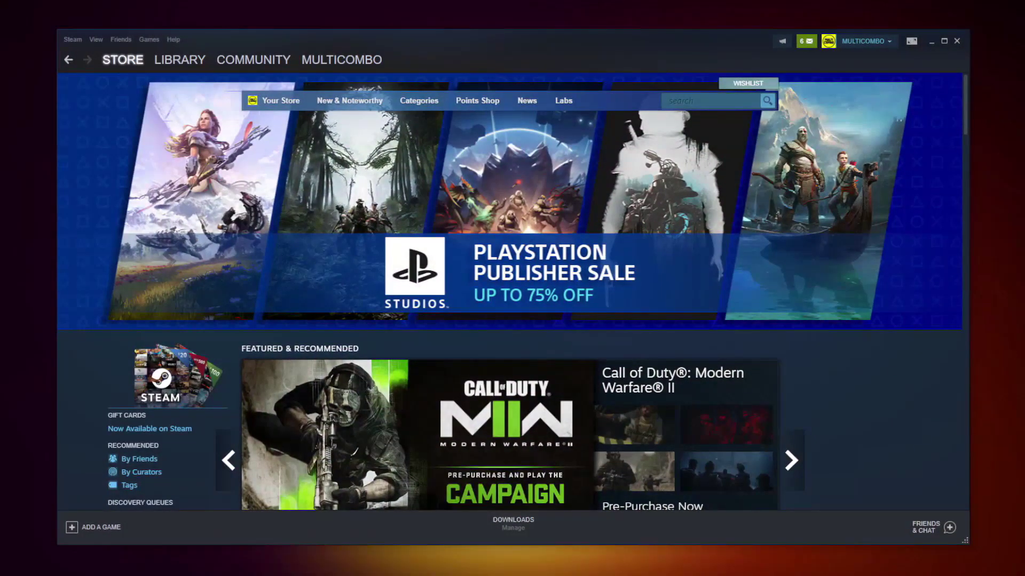
In the Steam library, verify the integrity of the local game files for Remnant II
{"action": "left_click", "coordinate": [175, 59]}
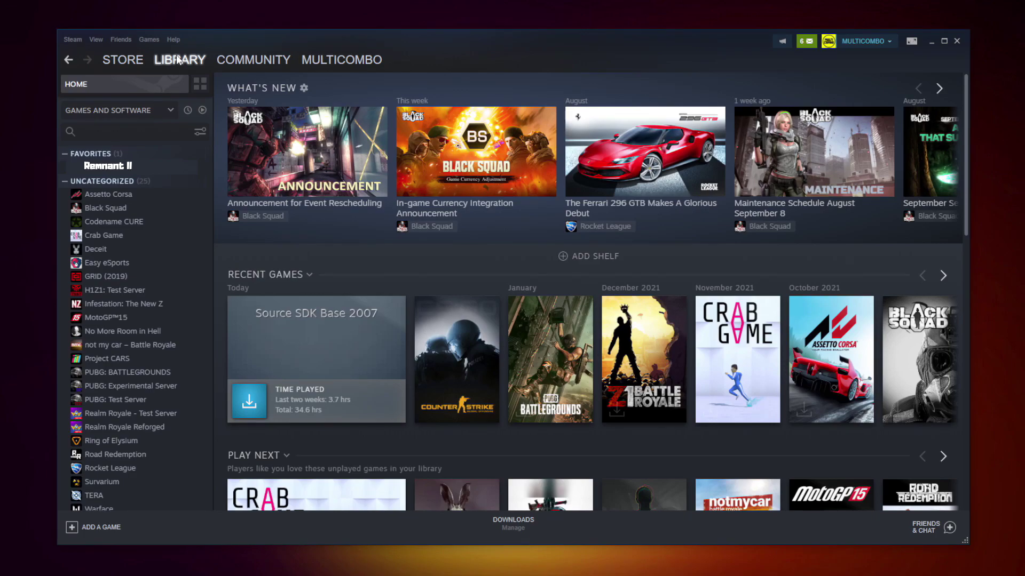
{"action": "right_click", "coordinate": [200, 169]}
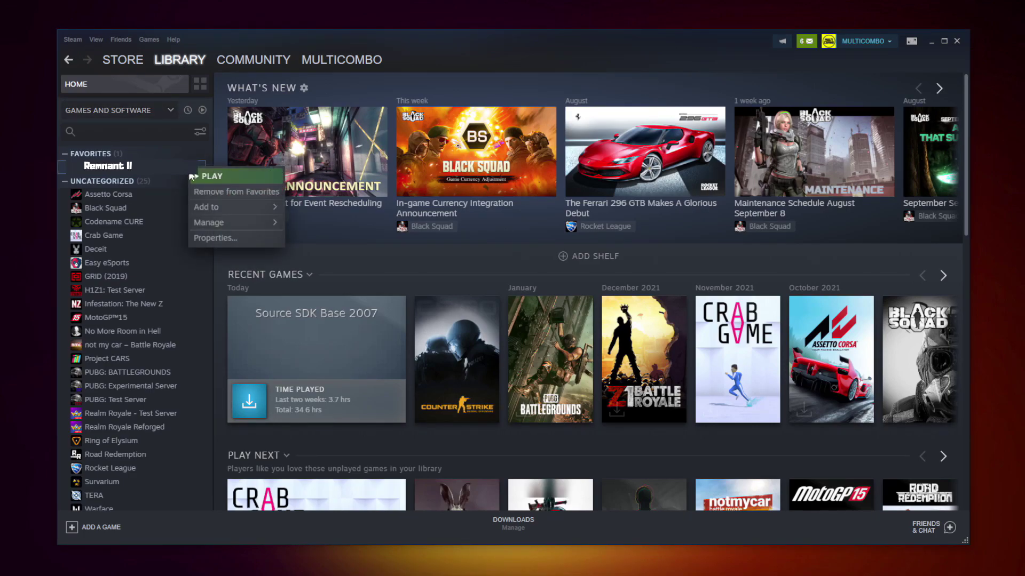
{"action": "left_click", "coordinate": [228, 238]}
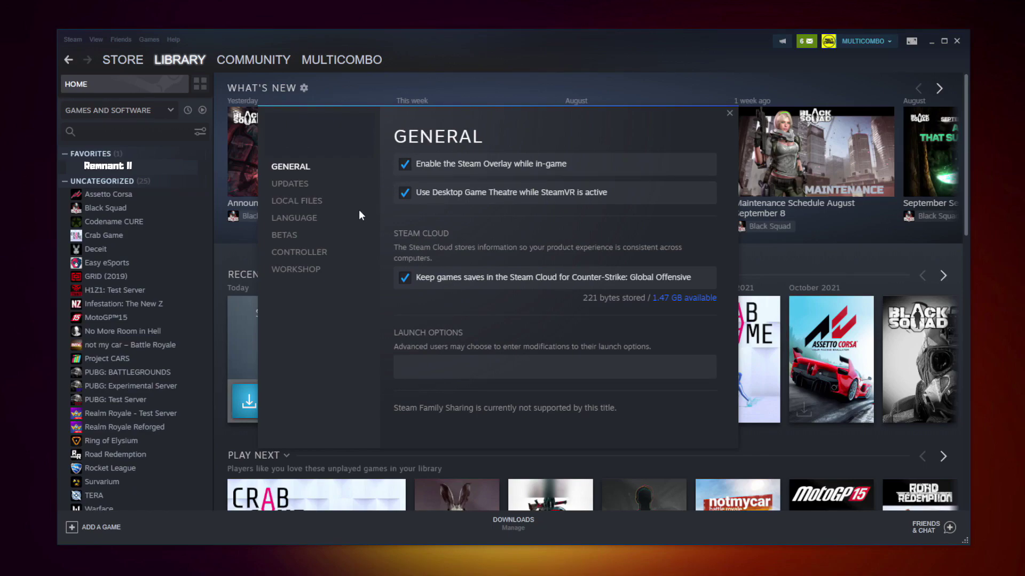
{"action": "left_click", "coordinate": [302, 205]}
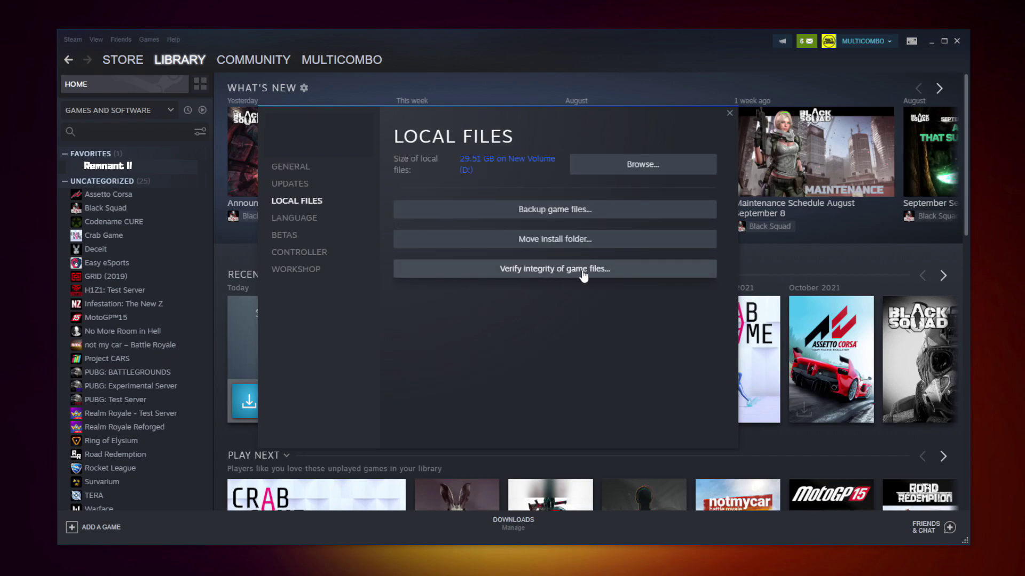
{"action": "left_click", "coordinate": [553, 271]}
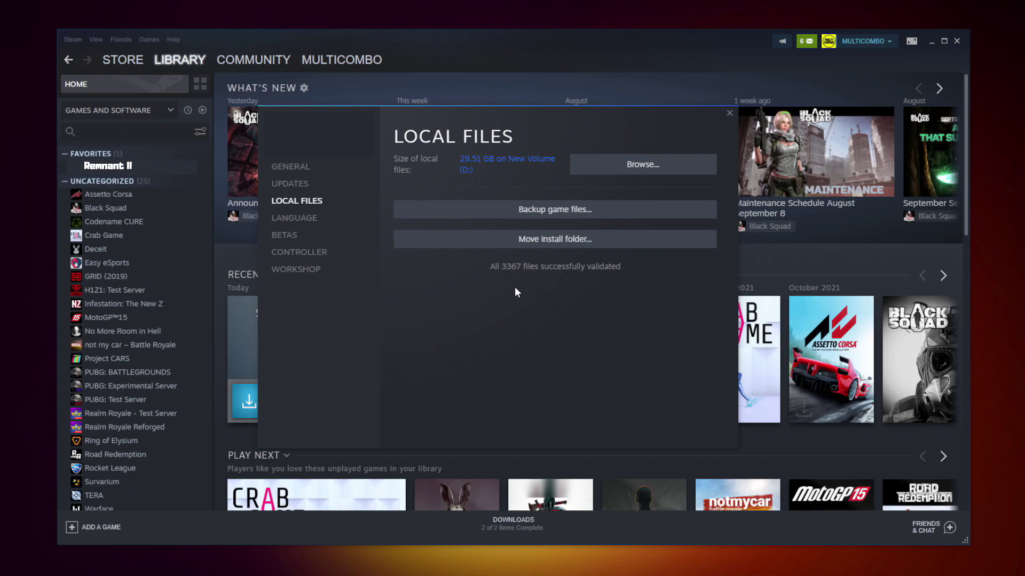
Browse to the game's local install folder and open the properties of the Remnant II application file
{"action": "left_click", "coordinate": [623, 170]}
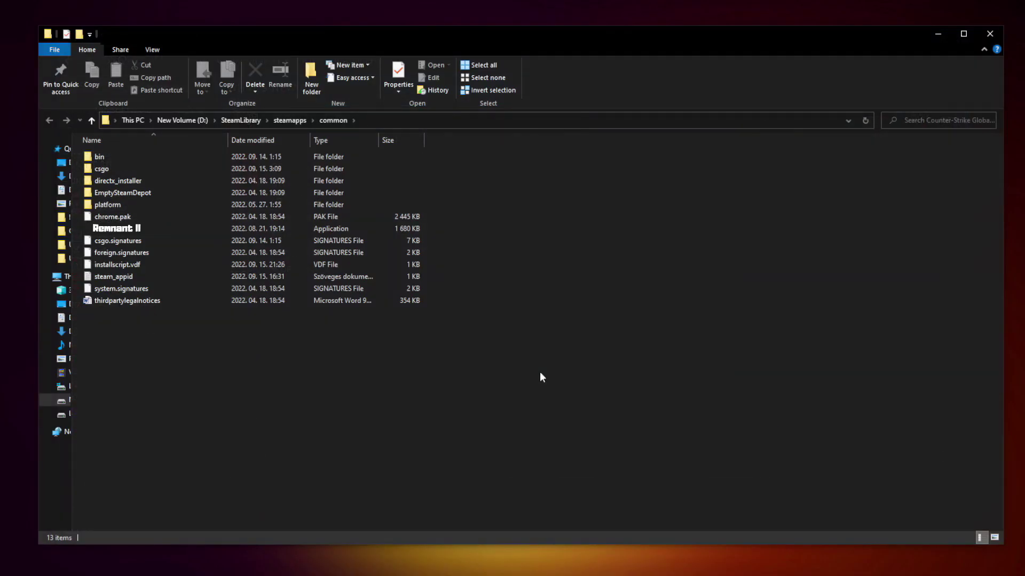
{"action": "left_click", "coordinate": [198, 233]}
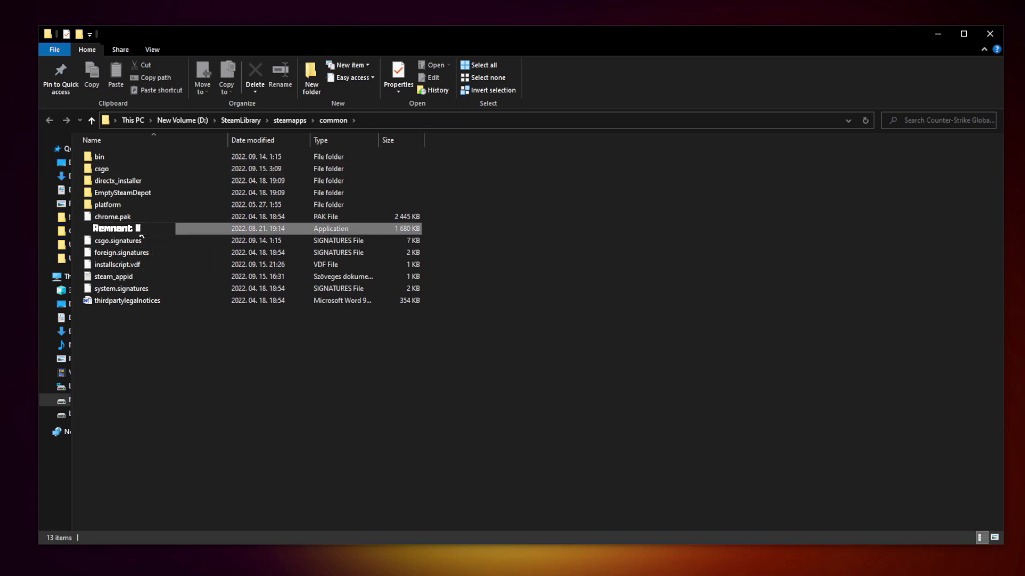
{"action": "right_click", "coordinate": [205, 230]}
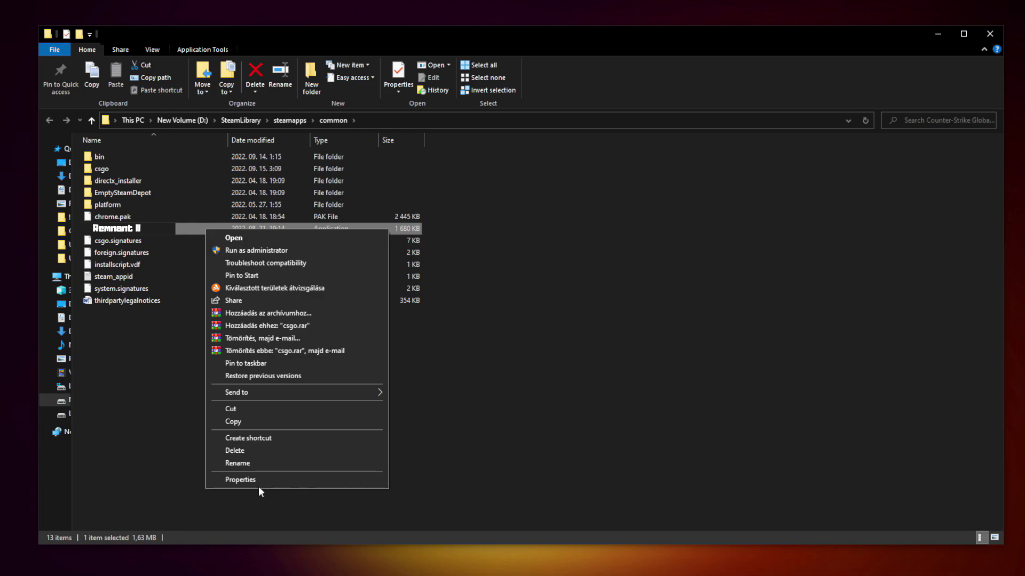
{"action": "left_click", "coordinate": [295, 478]}
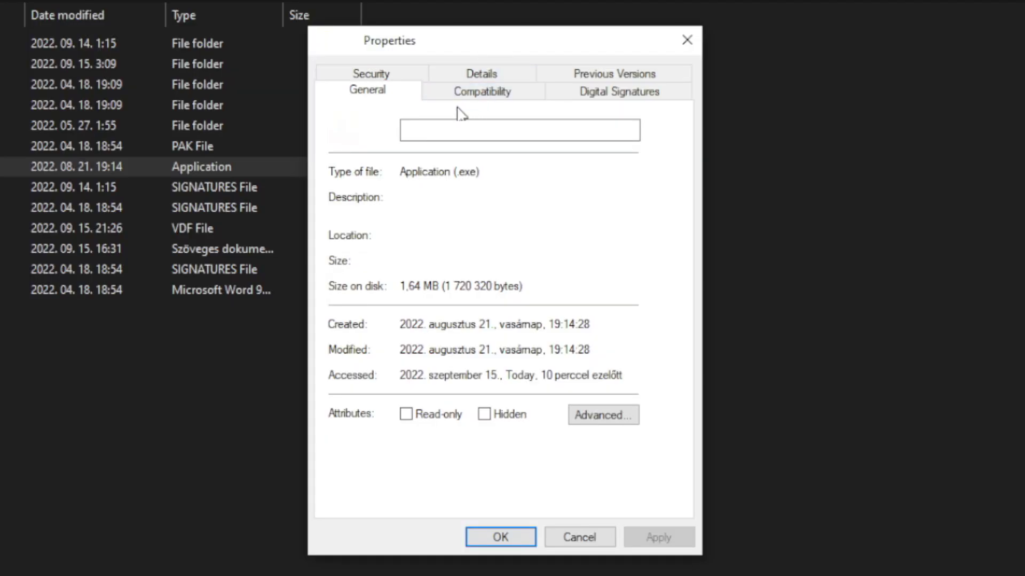
Set the game to run in Windows 8 compatibility mode with fullscreen optimizations disabled and as an administrator, and apply the settings
{"action": "left_click", "coordinate": [495, 100]}
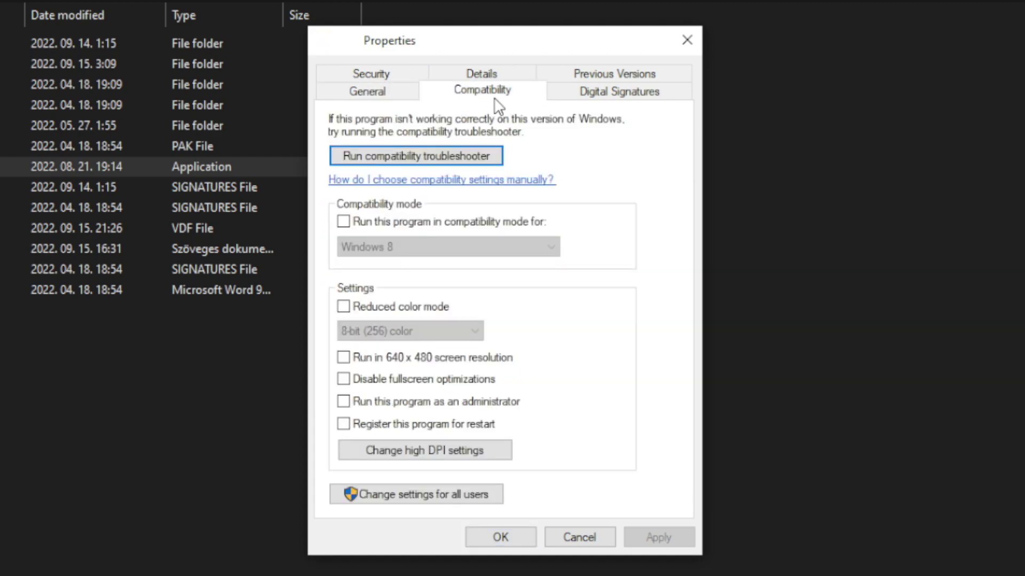
{"action": "left_click", "coordinate": [344, 222]}
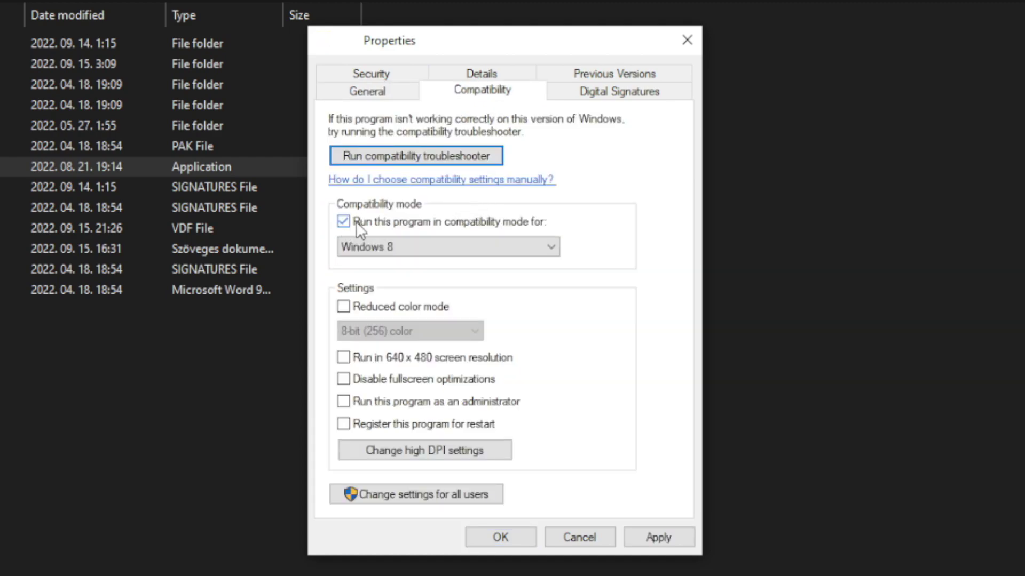
{"action": "left_click", "coordinate": [496, 245]}
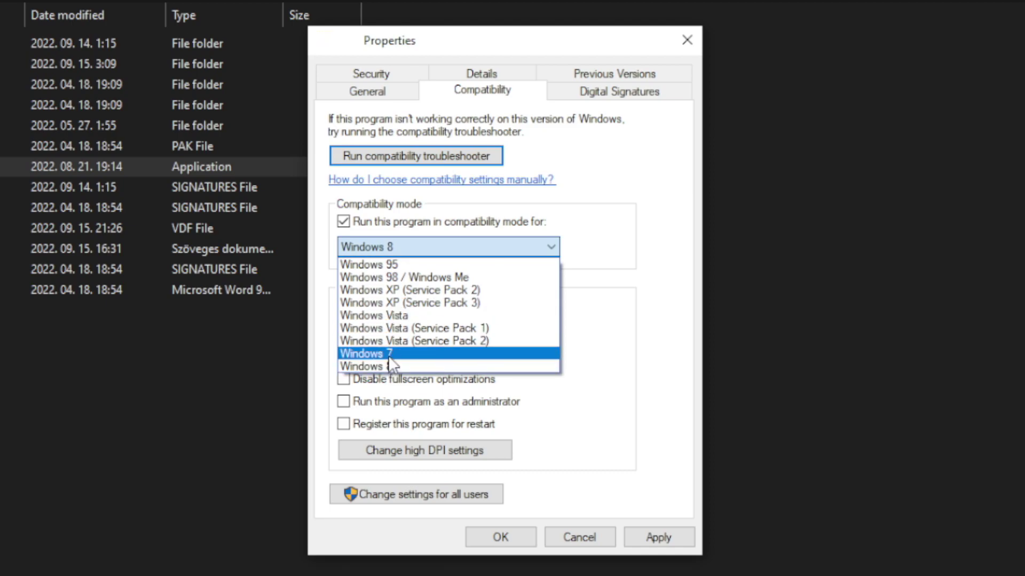
{"action": "left_click", "coordinate": [396, 367]}
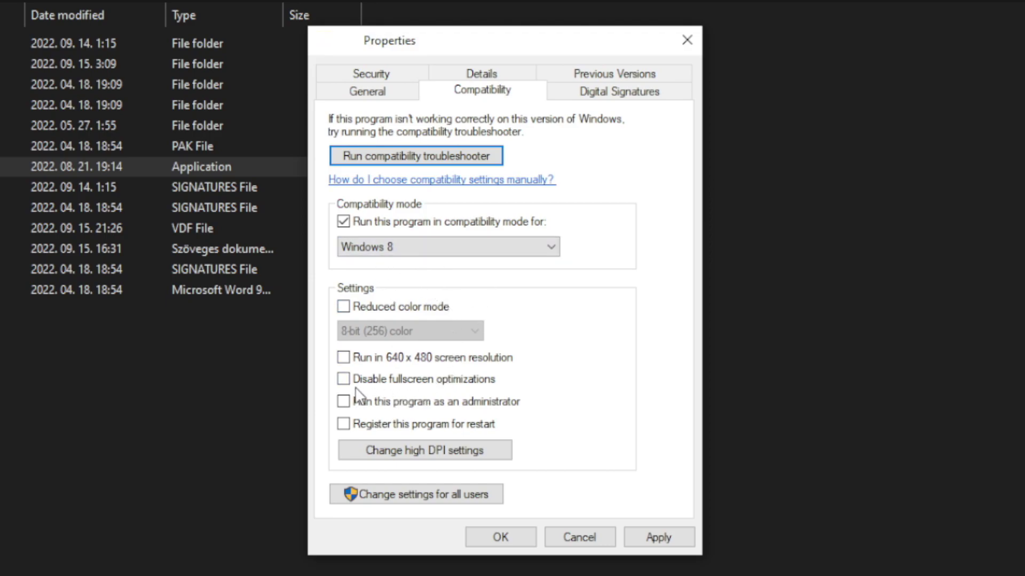
{"action": "left_click", "coordinate": [415, 383]}
{"action": "left_click", "coordinate": [494, 409]}
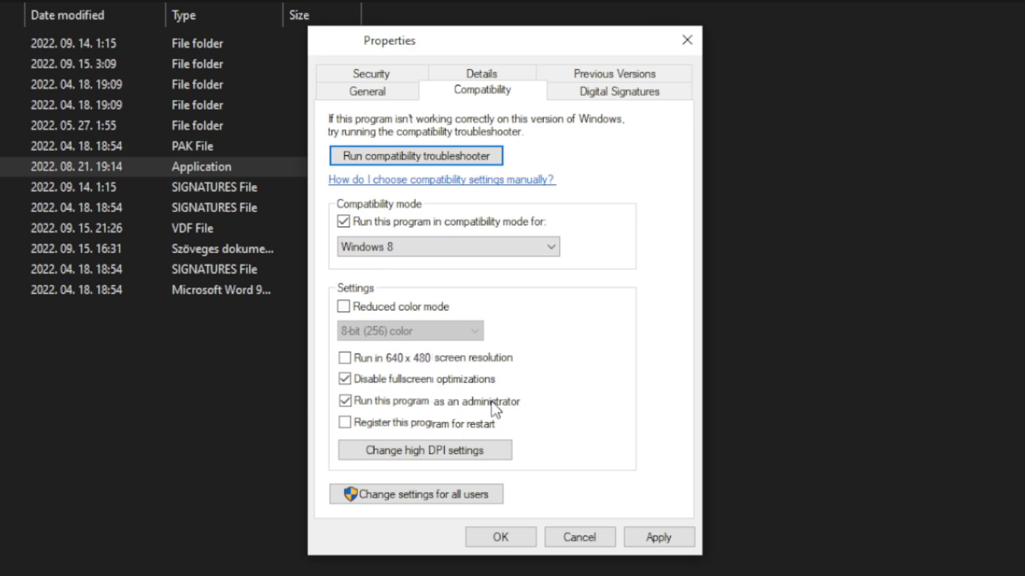
{"action": "left_click", "coordinate": [667, 540]}
{"action": "left_click", "coordinate": [501, 539]}
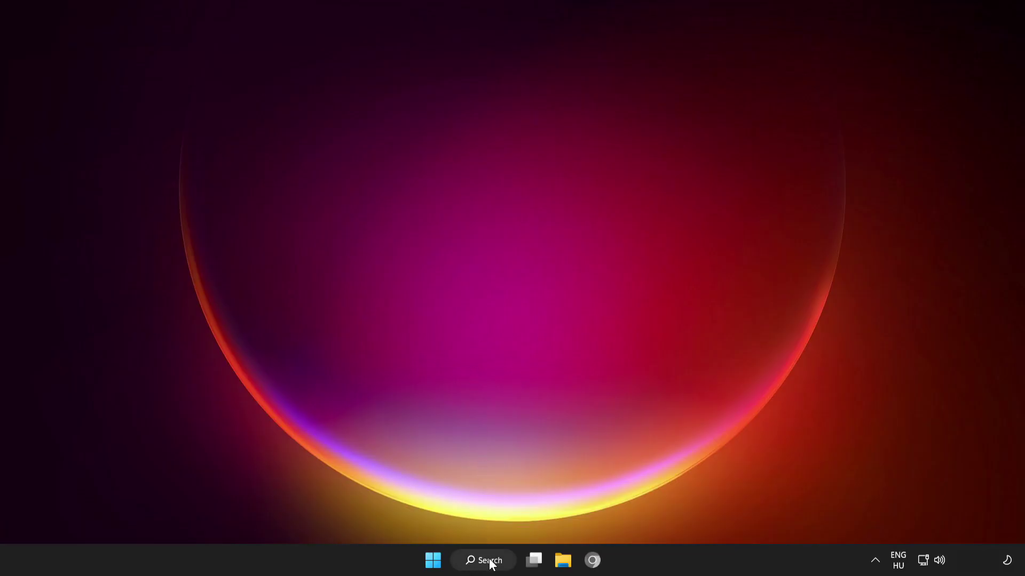
Search Windows for "update", run a check for Windows updates, and close Settings
{"action": "left_click", "coordinate": [479, 556]}
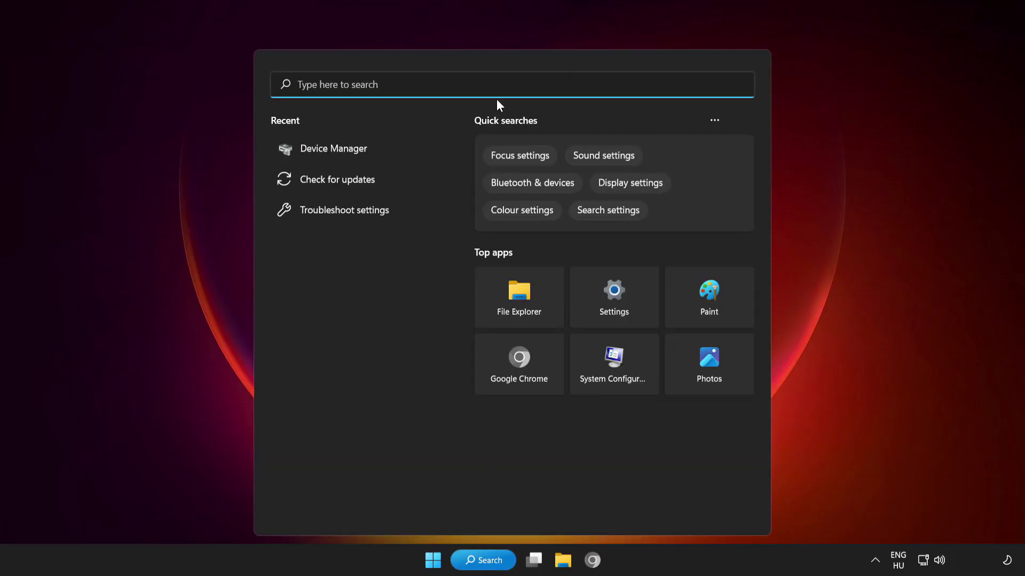
{"action": "type", "text": "update"}
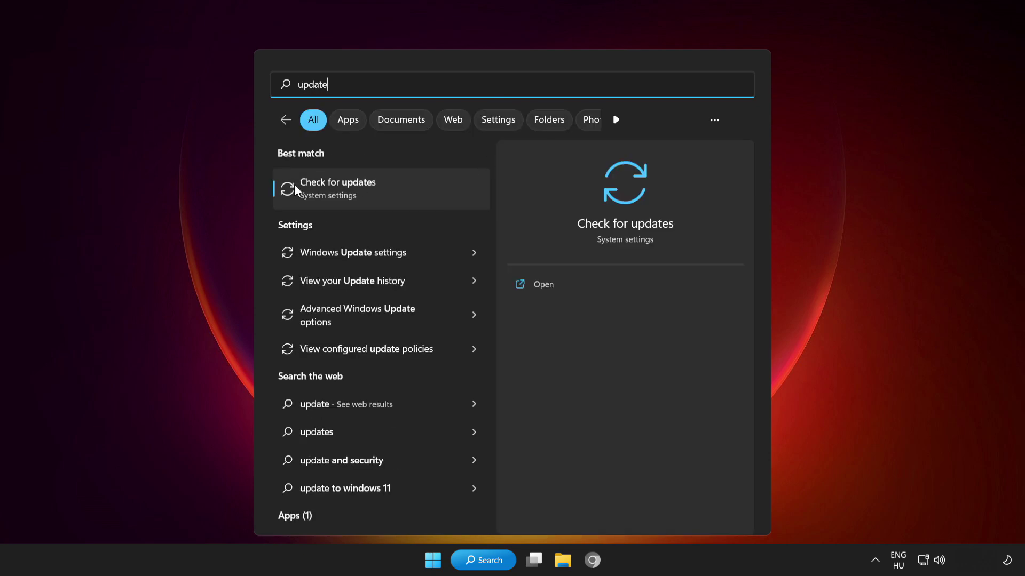
{"action": "left_click", "coordinate": [404, 188]}
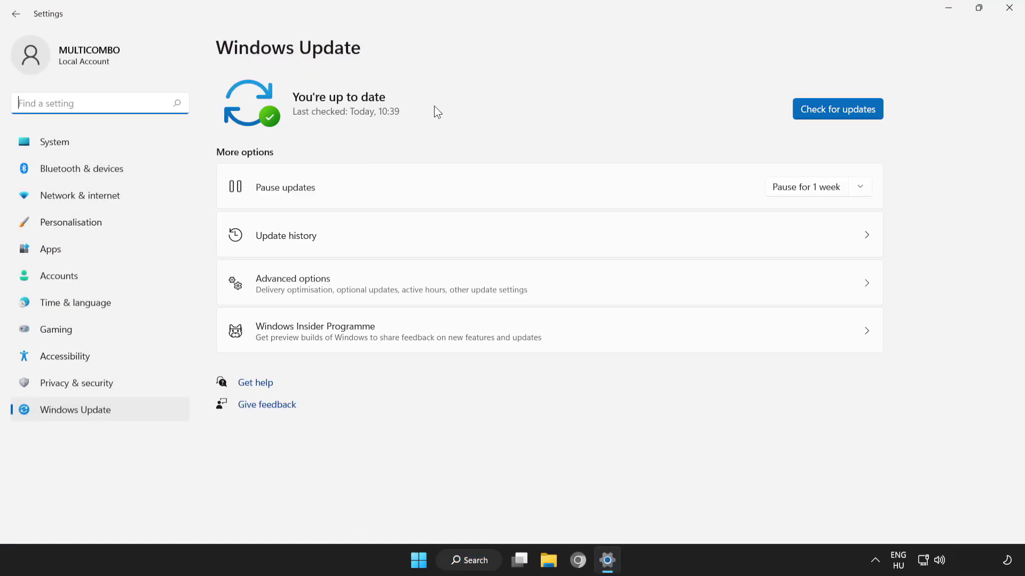
{"action": "left_click", "coordinate": [842, 112]}
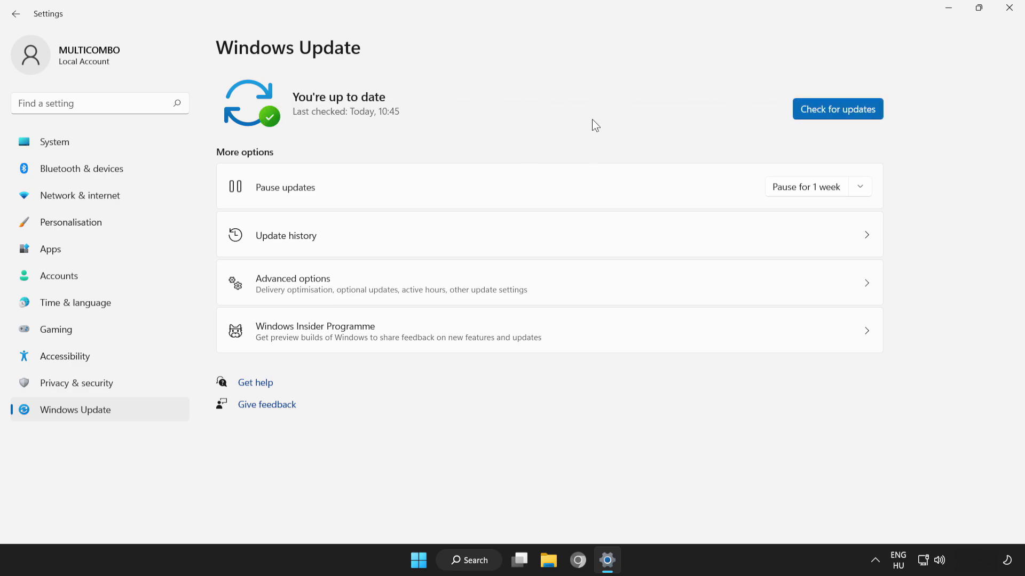
{"action": "left_click", "coordinate": [1009, 9]}
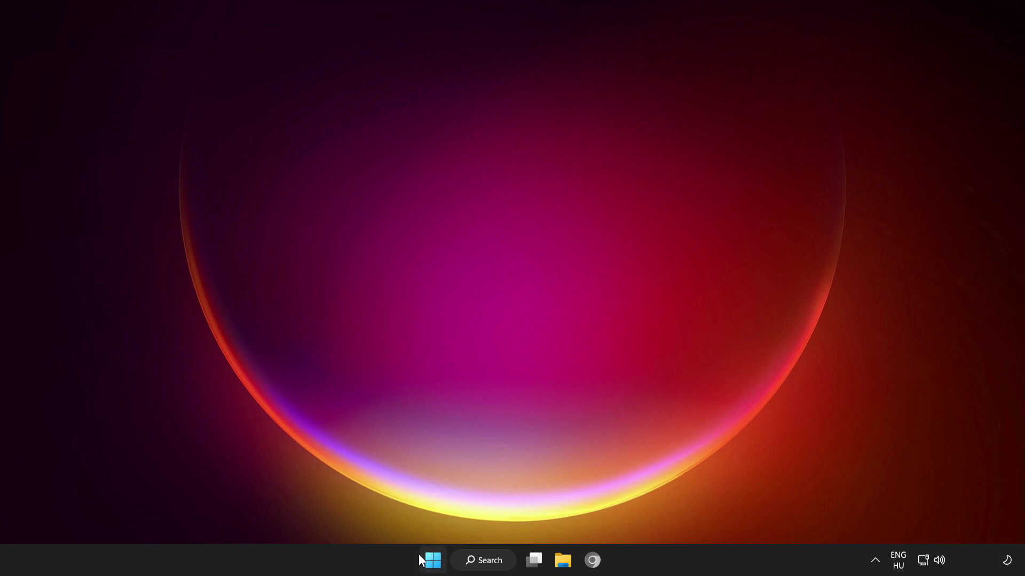
Open Task Manager's list of startup apps and disable Cortana
{"action": "right_click", "coordinate": [433, 561]}
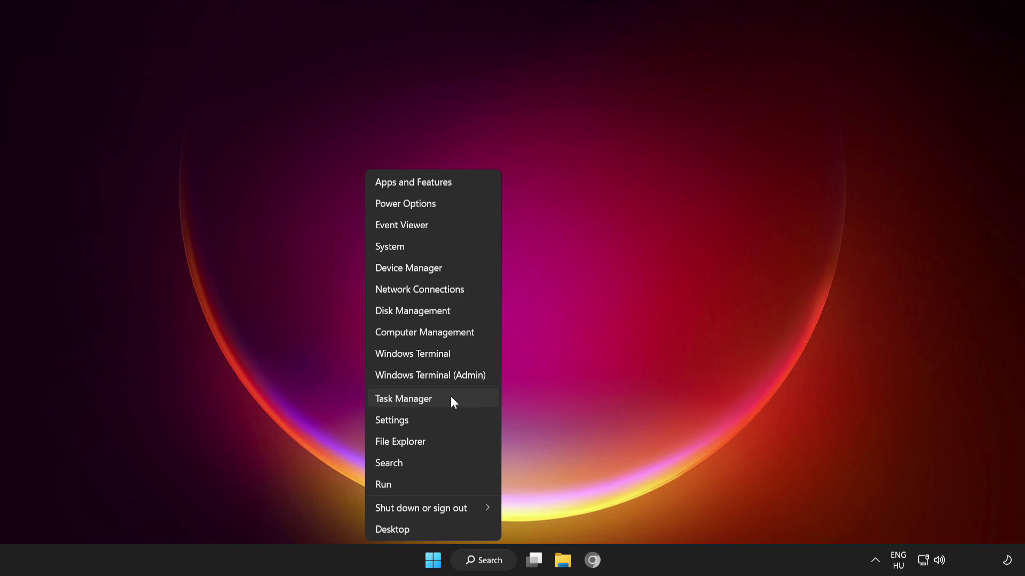
{"action": "left_click", "coordinate": [465, 399]}
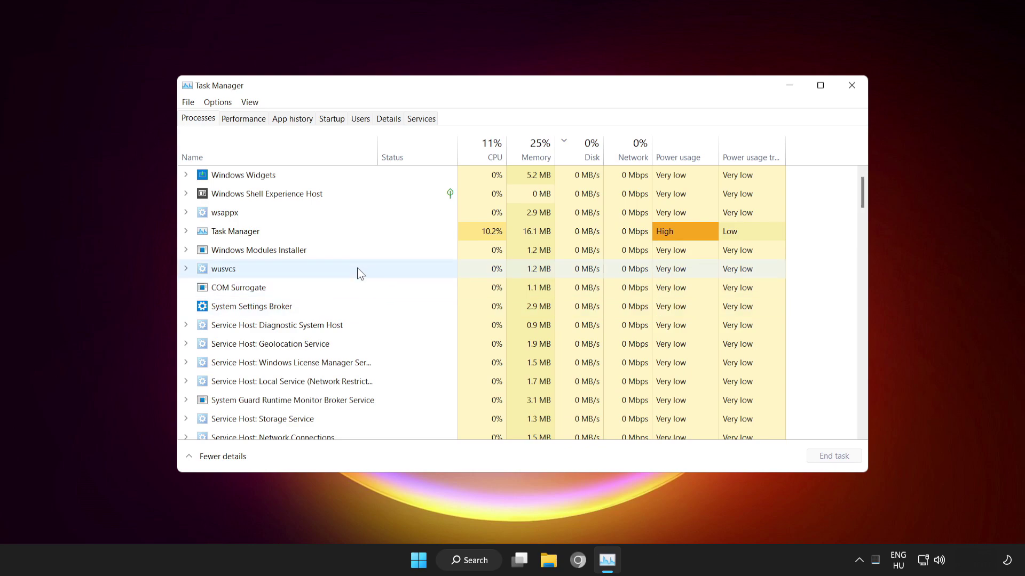
{"action": "left_click", "coordinate": [331, 119]}
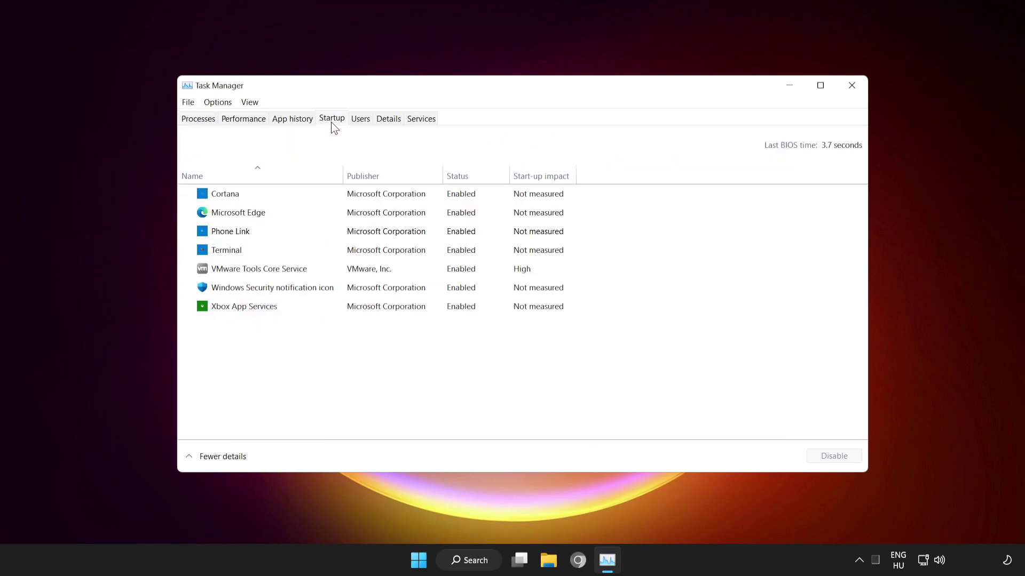
{"action": "left_click", "coordinate": [322, 193]}
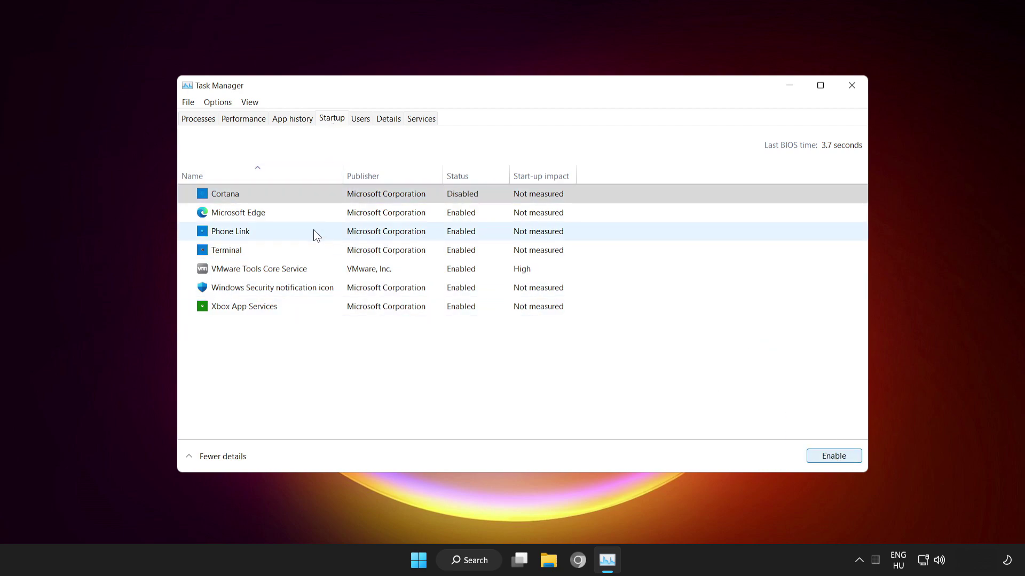
Disable Microsoft Edge, Phone Link and Terminal as startup apps and close Task Manager
{"action": "left_click", "coordinate": [300, 213]}
{"action": "left_click", "coordinate": [837, 458]}
{"action": "left_click", "coordinate": [289, 235]}
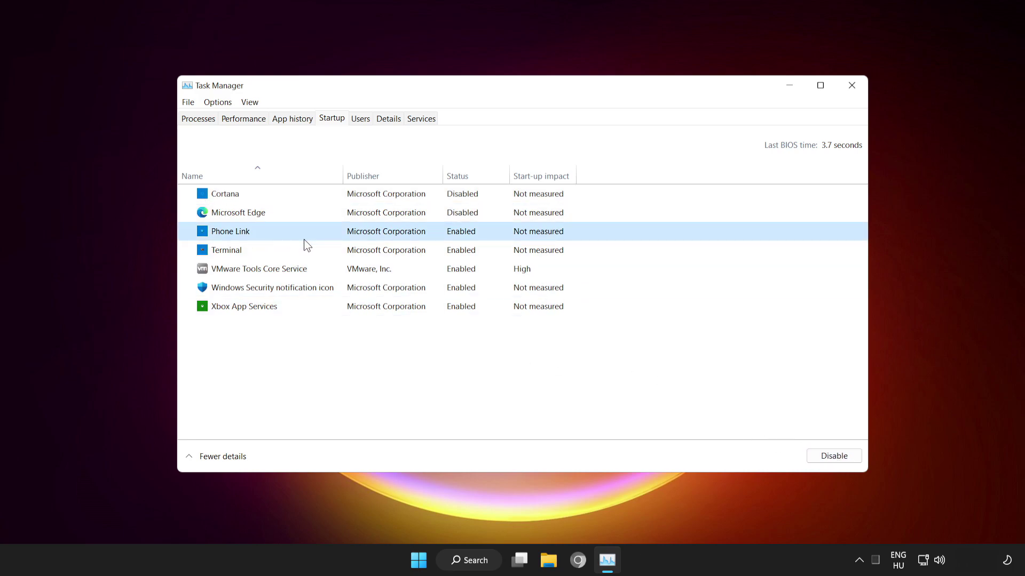
{"action": "left_click", "coordinate": [829, 455]}
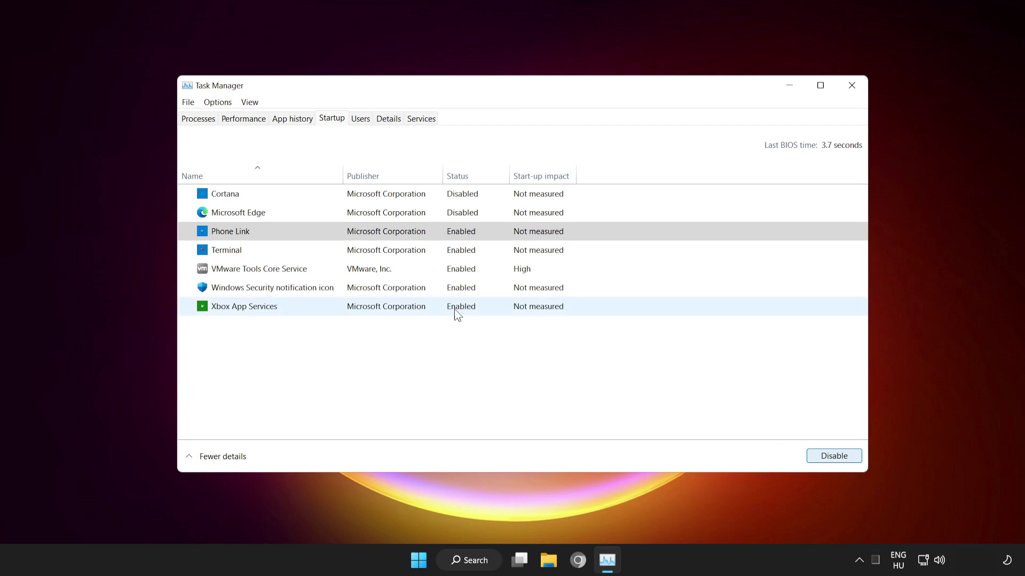
{"action": "left_click", "coordinate": [304, 253]}
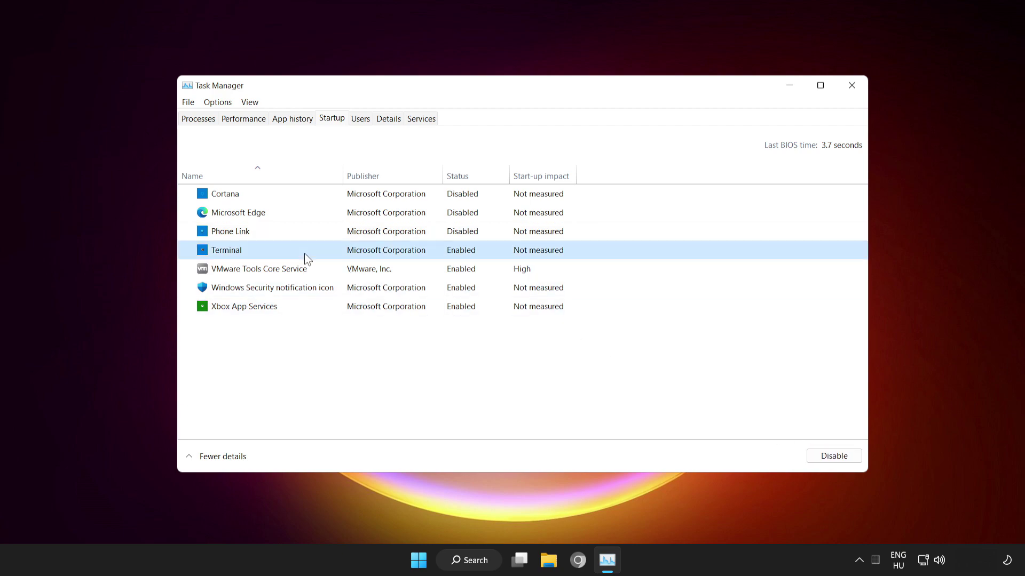
{"action": "left_click", "coordinate": [838, 451]}
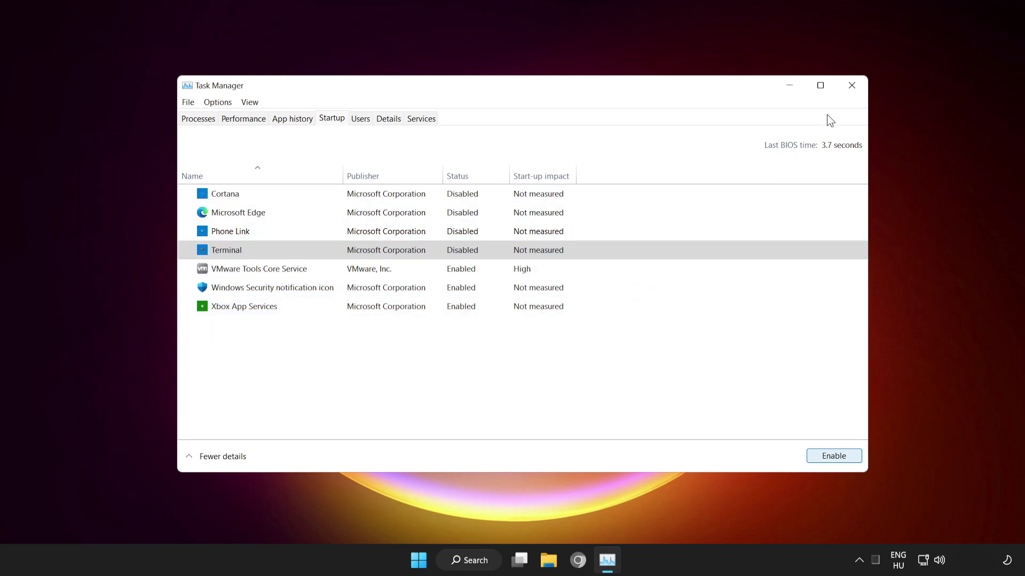
{"action": "left_click", "coordinate": [852, 90]}
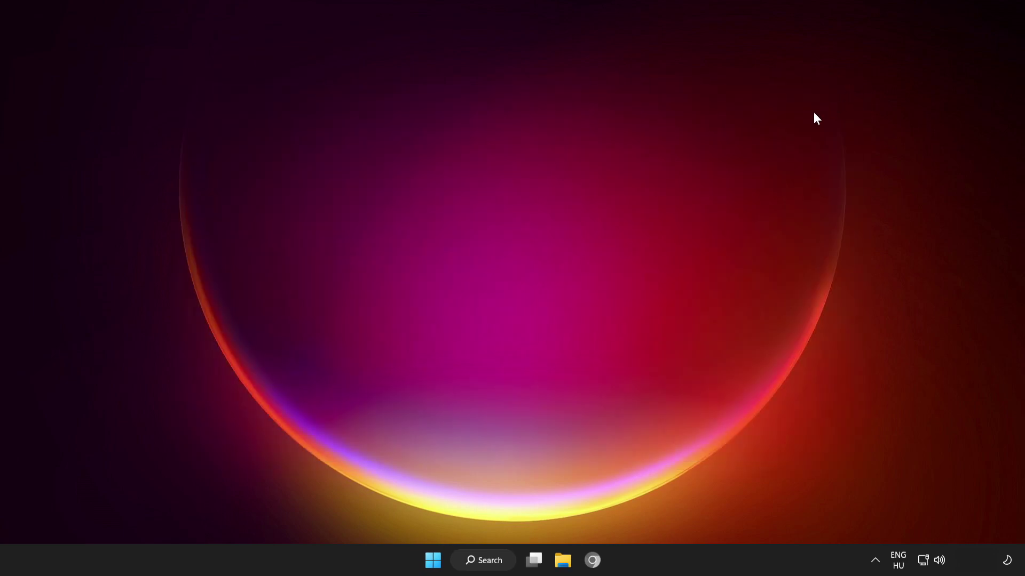
Open the computer's power options
{"action": "left_click", "coordinate": [434, 562]}
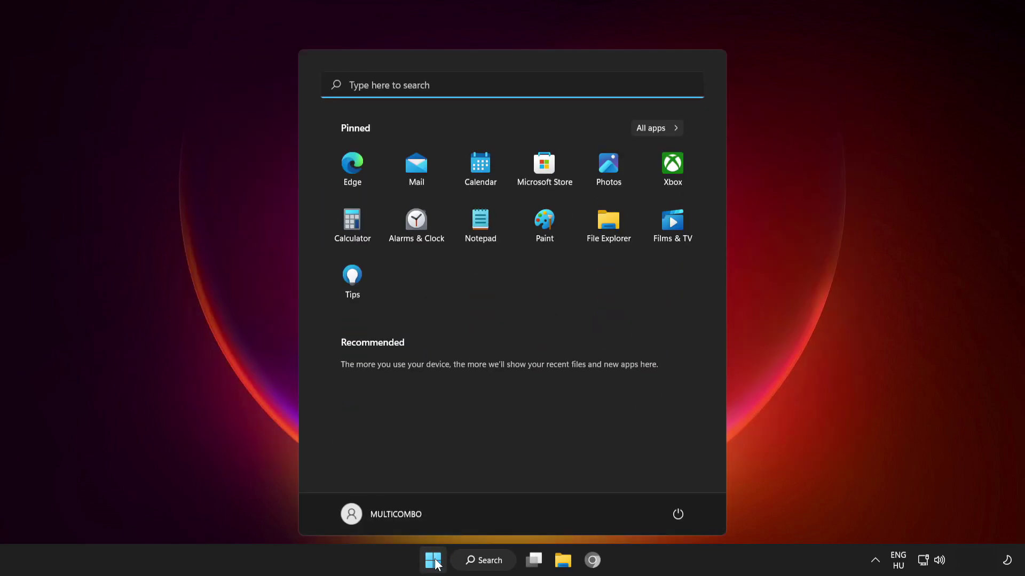
{"action": "left_click", "coordinate": [676, 516]}
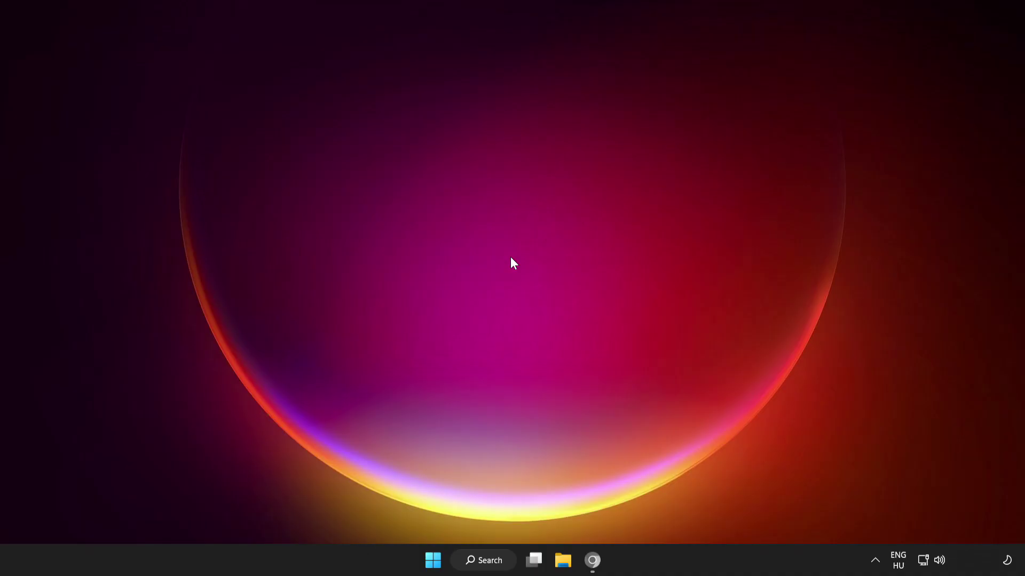
Switch to Chrome and download the English DirectX End-User Runtime Web Installer from the Microsoft Download Center page
{"action": "left_click", "coordinate": [593, 561]}
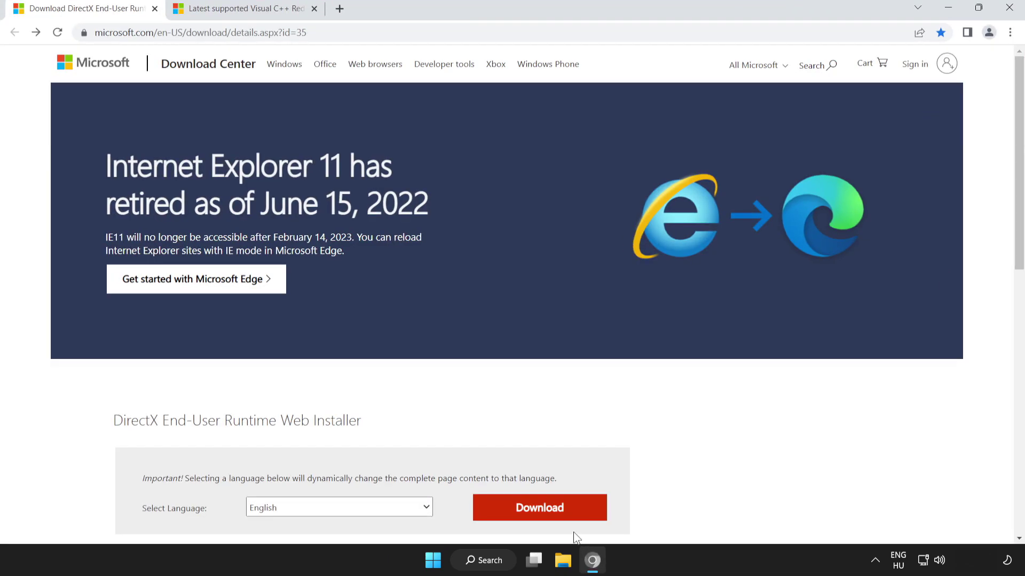
{"action": "left_click_drag", "start_coordinate": [317, 35], "coordinate": [94, 33]}
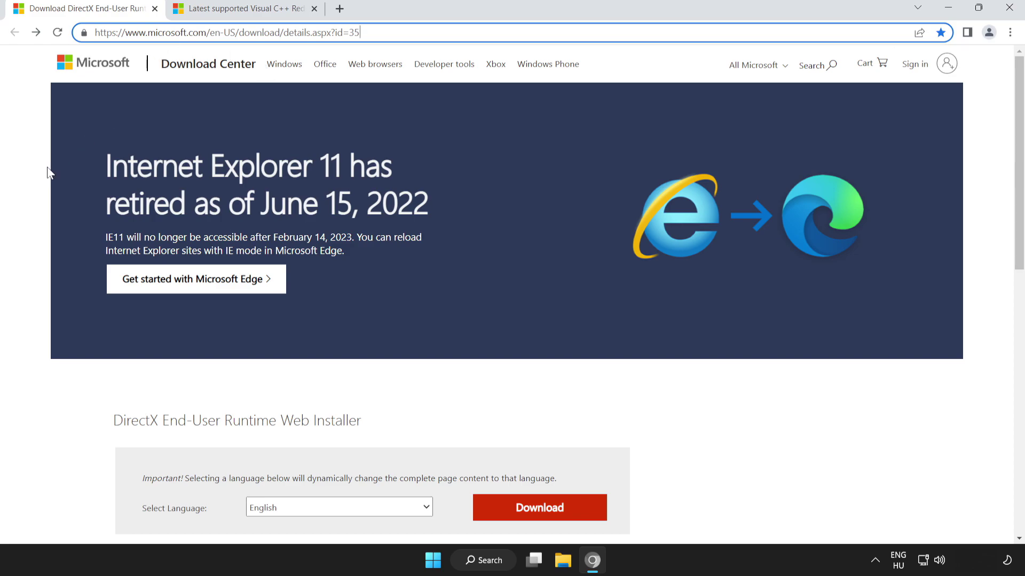
{"action": "left_click", "coordinate": [320, 169]}
{"action": "scroll", "coordinate": [1020, 159], "scroll_direction": "down", "scroll_amount": 3}
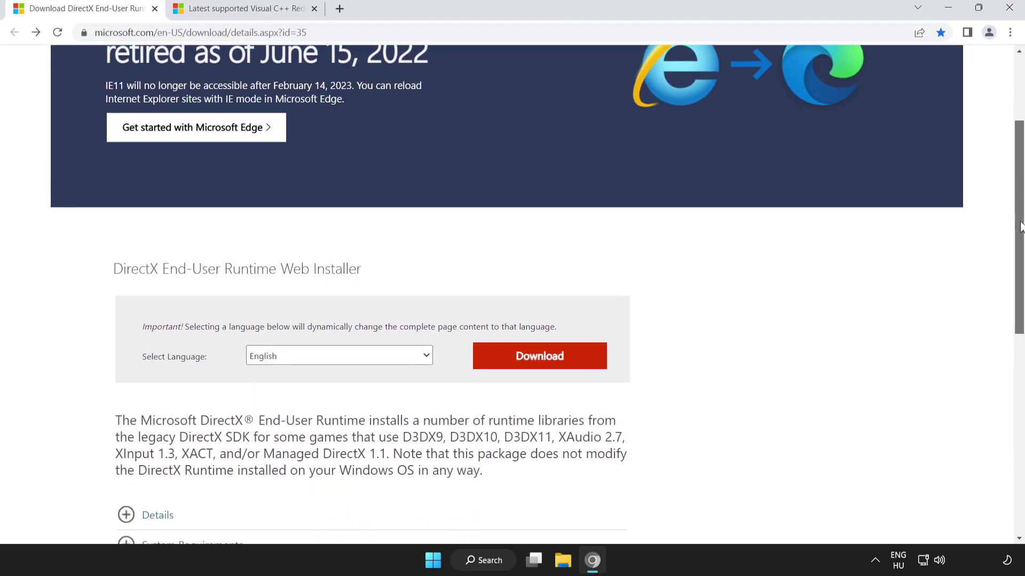
{"action": "left_click_drag", "start_coordinate": [67, 233], "coordinate": [458, 237]}
{"action": "left_click", "coordinate": [434, 246]}
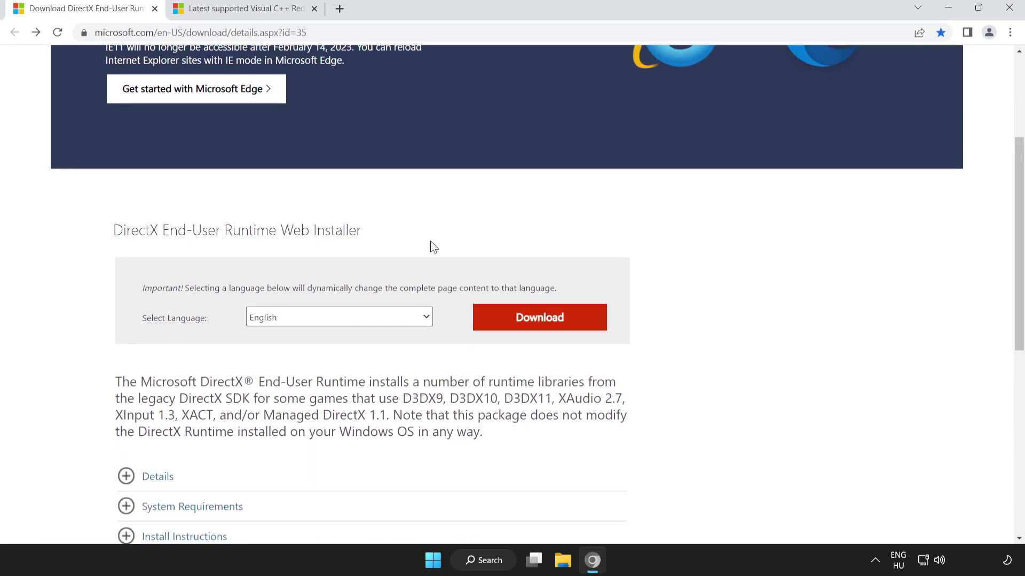
{"action": "left_click", "coordinate": [542, 324]}
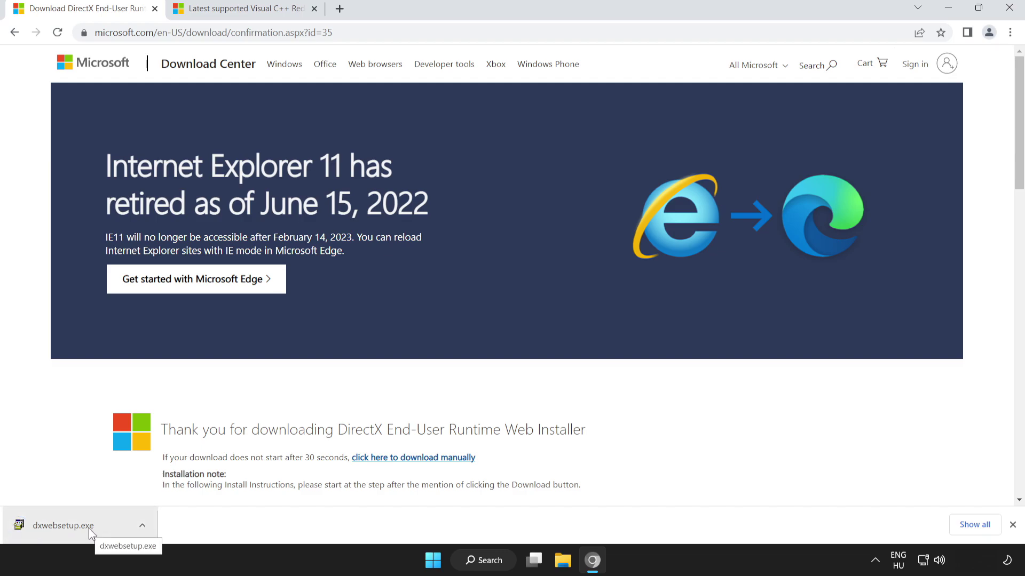
Run dxwebsetup.exe, accept the license agreement, decline the Bing Bar, and complete the DirectX setup
{"action": "left_click", "coordinate": [88, 529]}
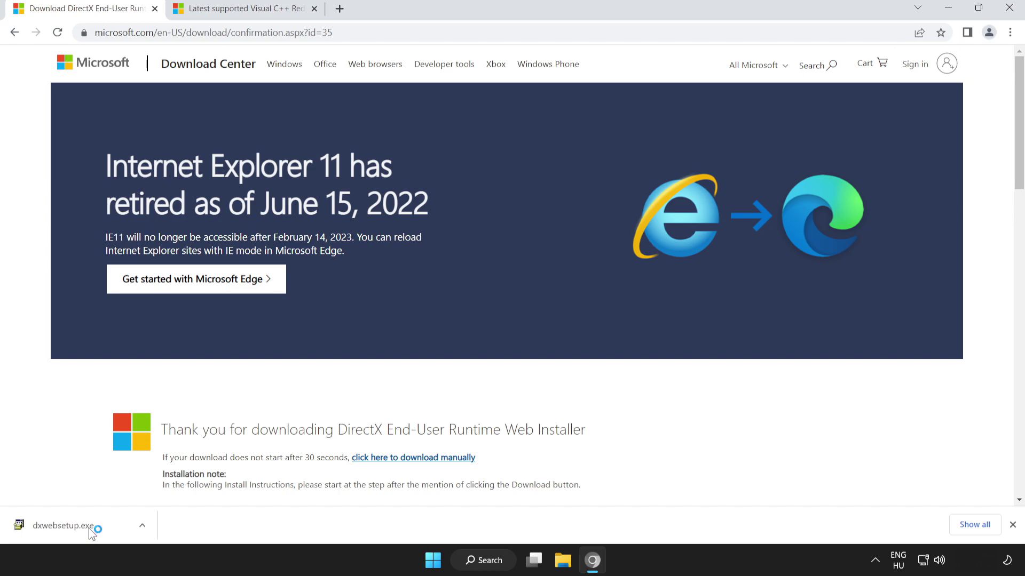
{"action": "left_click_drag", "start_coordinate": [257, 130], "coordinate": [469, 172]}
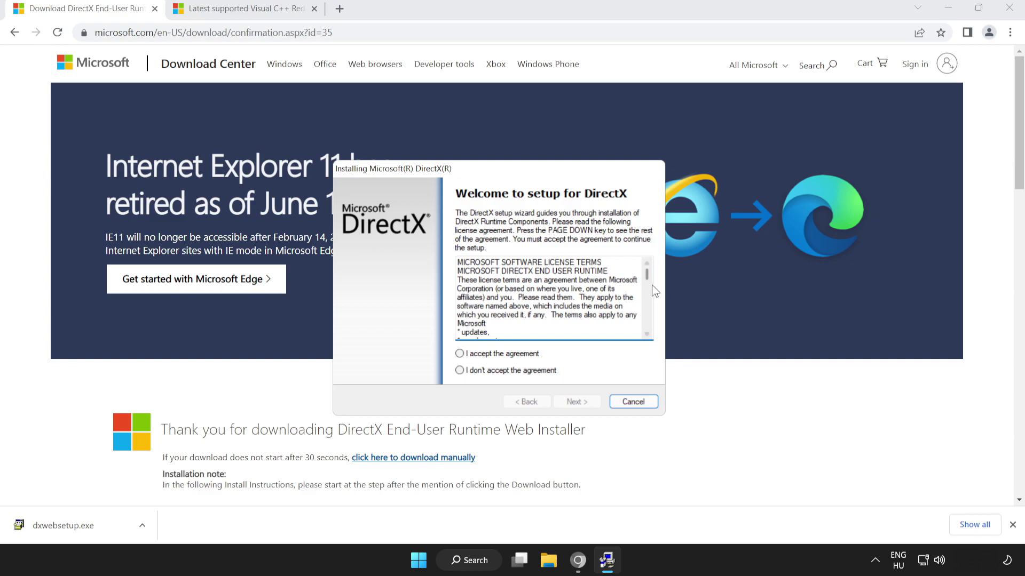
{"action": "left_click_drag", "start_coordinate": [647, 277], "coordinate": [647, 330]}
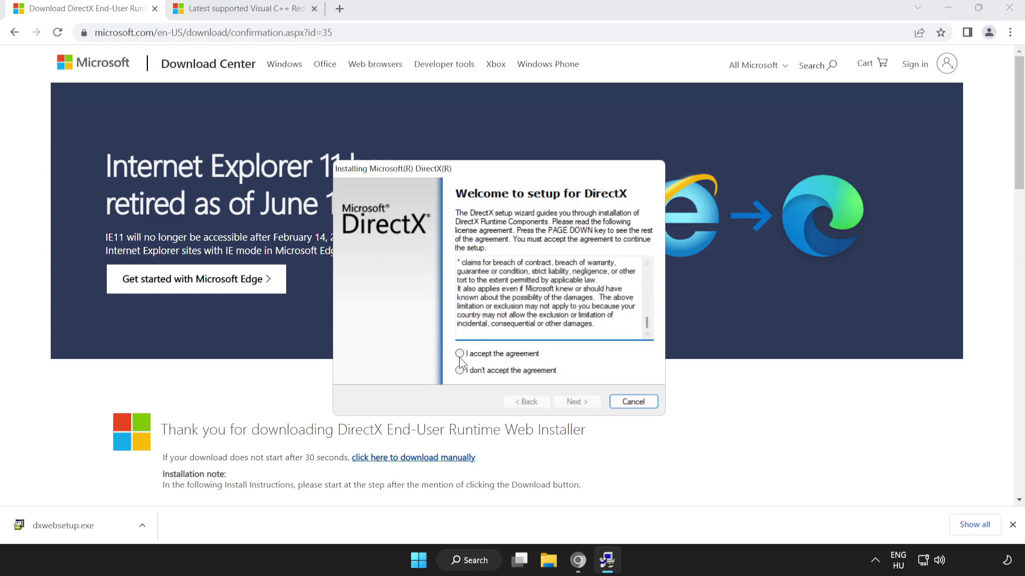
{"action": "left_click", "coordinate": [480, 354]}
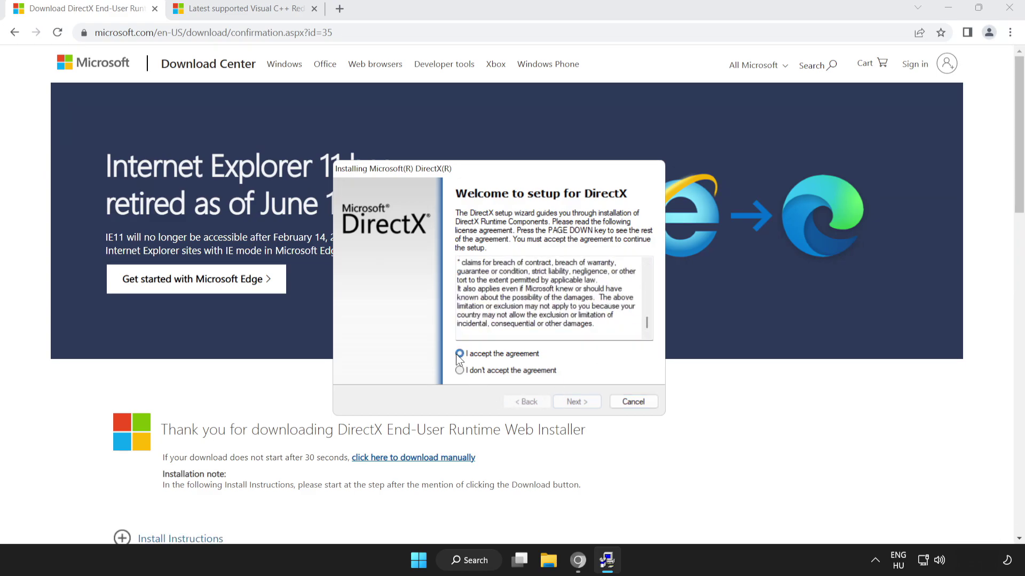
{"action": "left_click", "coordinate": [571, 402]}
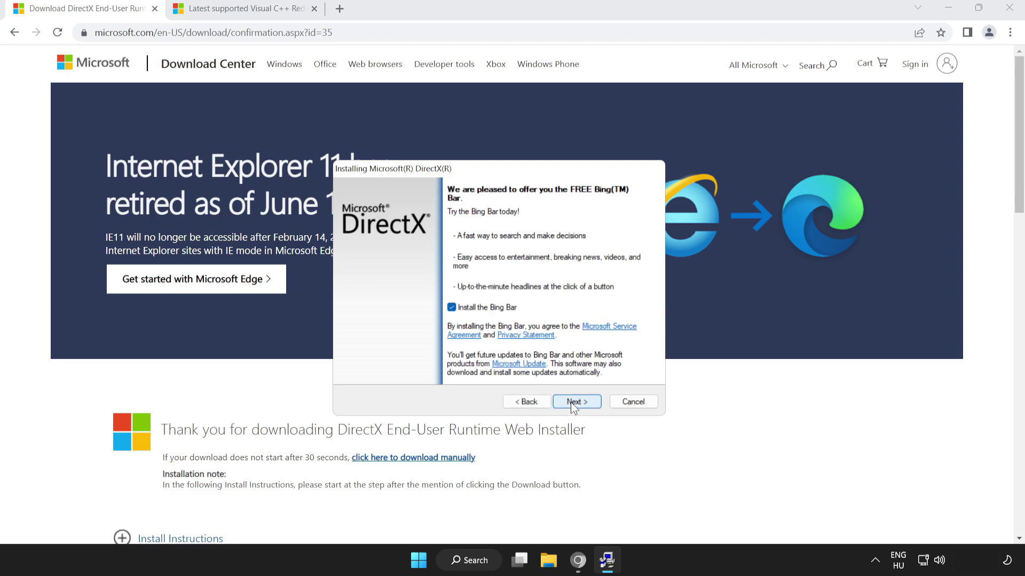
{"action": "left_click", "coordinate": [450, 308]}
{"action": "left_click", "coordinate": [575, 402]}
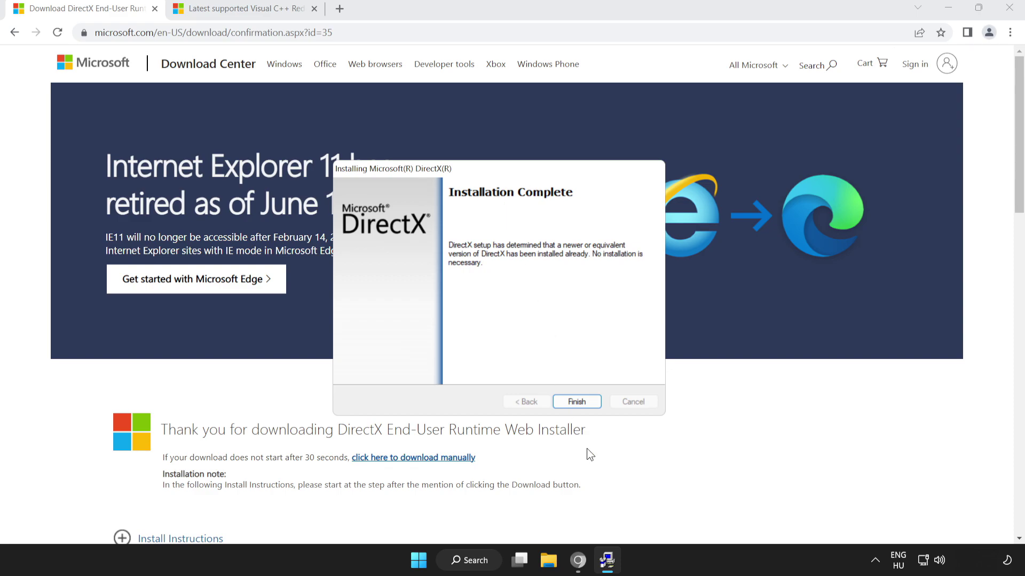
{"action": "left_click", "coordinate": [576, 401]}
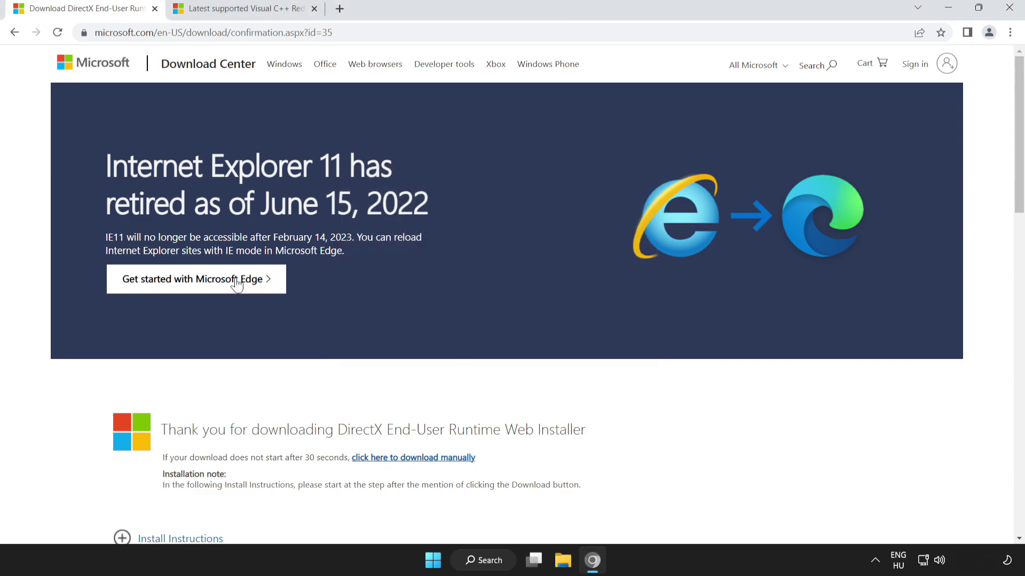
Close the DirectX page and download the ARM64, X86 and X64 Visual C++ Redistributables for Visual Studio 2015, 2017, 2019, and 2022
{"action": "left_click", "coordinate": [154, 9]}
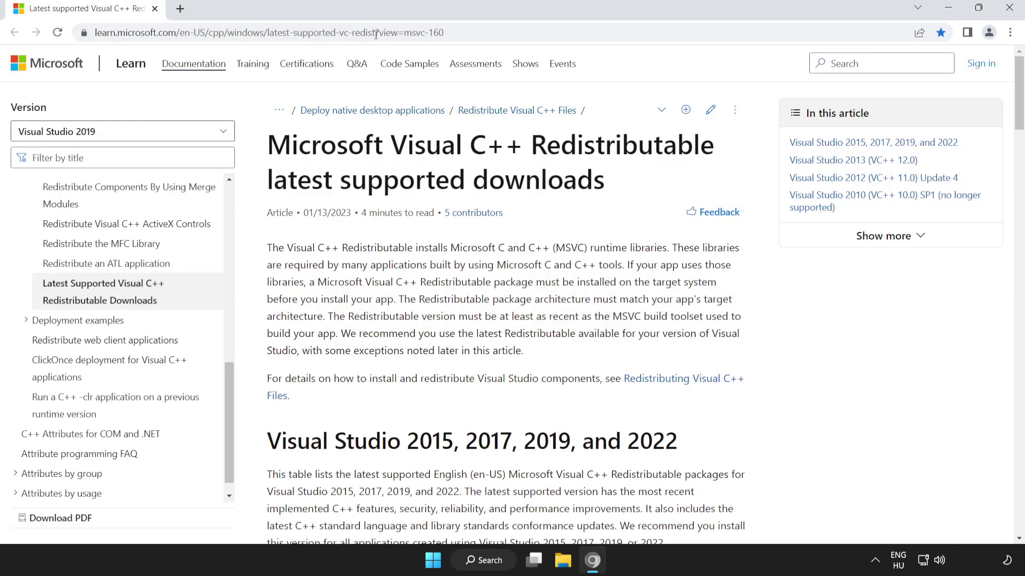
{"action": "left_click_drag", "start_coordinate": [451, 33], "coordinate": [27, 33]}
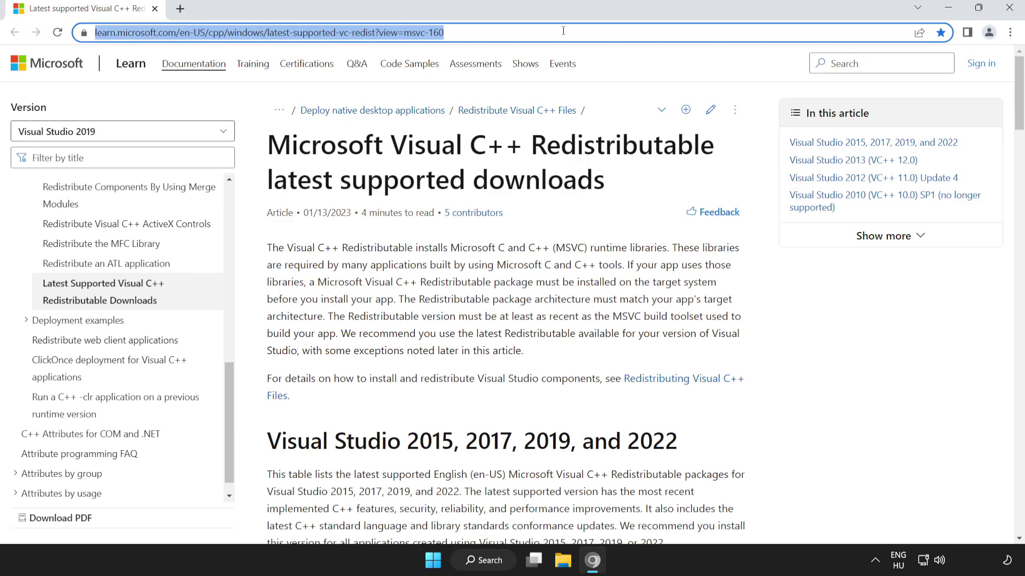
{"action": "left_click", "coordinate": [241, 143]}
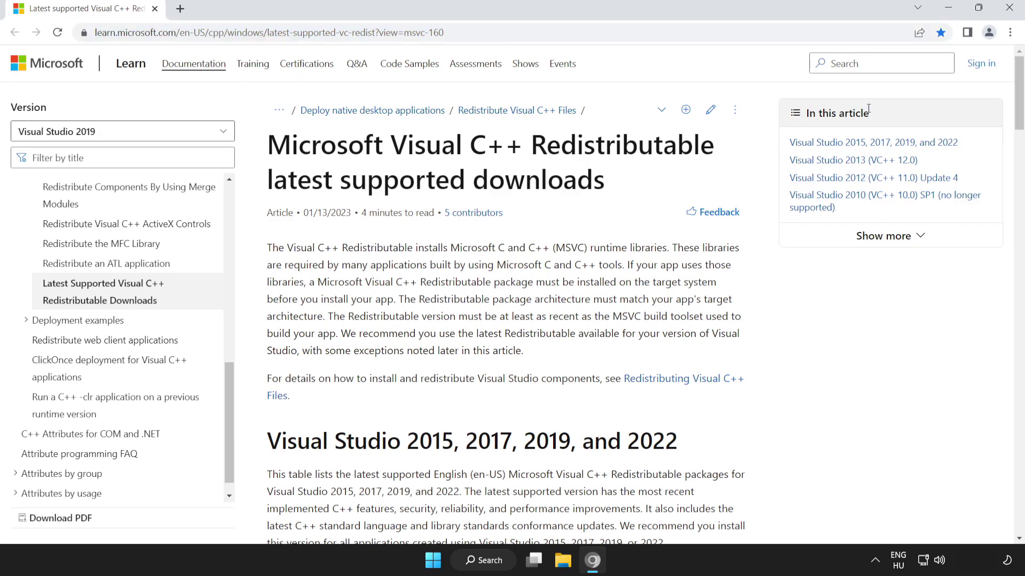
{"action": "left_click_drag", "start_coordinate": [1020, 103], "coordinate": [1020, 156]}
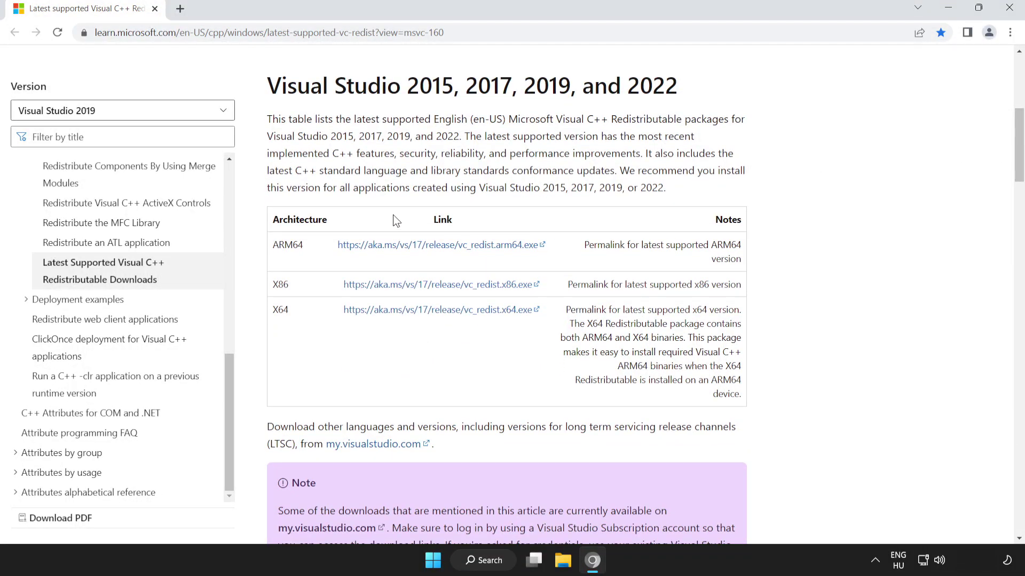
{"action": "left_click_drag", "start_coordinate": [272, 243], "coordinate": [627, 324]}
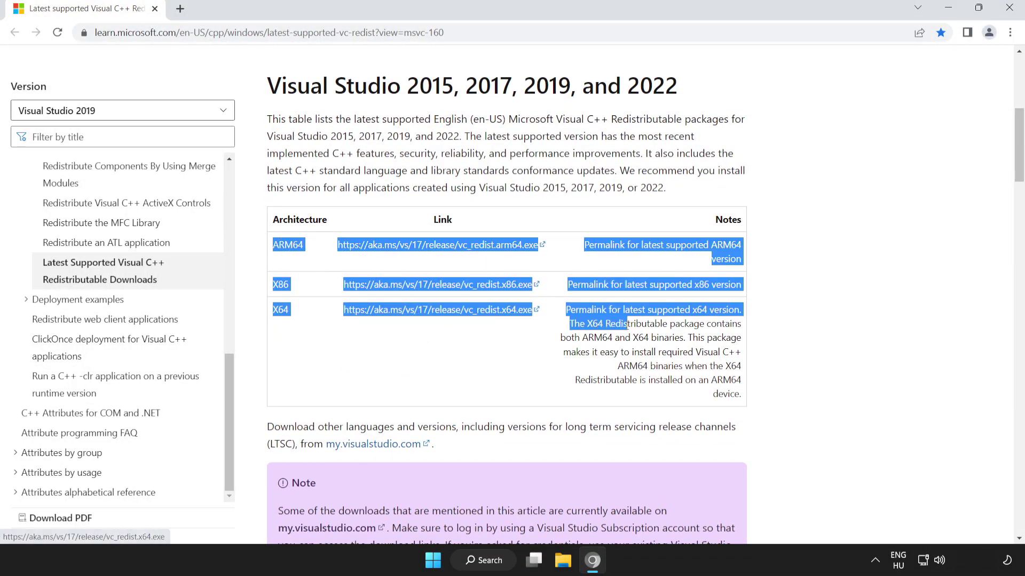
{"action": "left_click", "coordinate": [459, 265]}
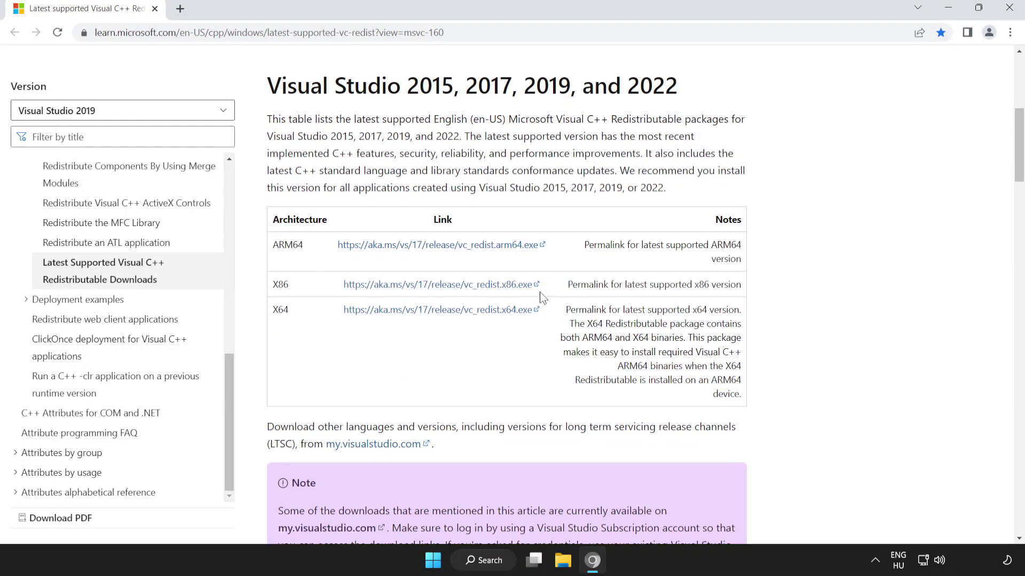
{"action": "left_click", "coordinate": [426, 249]}
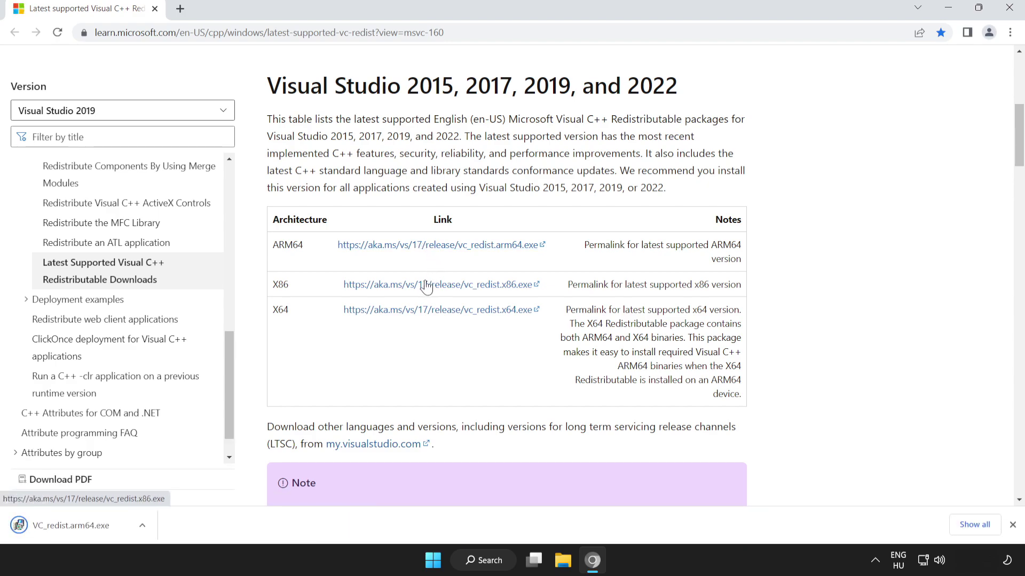
{"action": "left_click", "coordinate": [447, 291]}
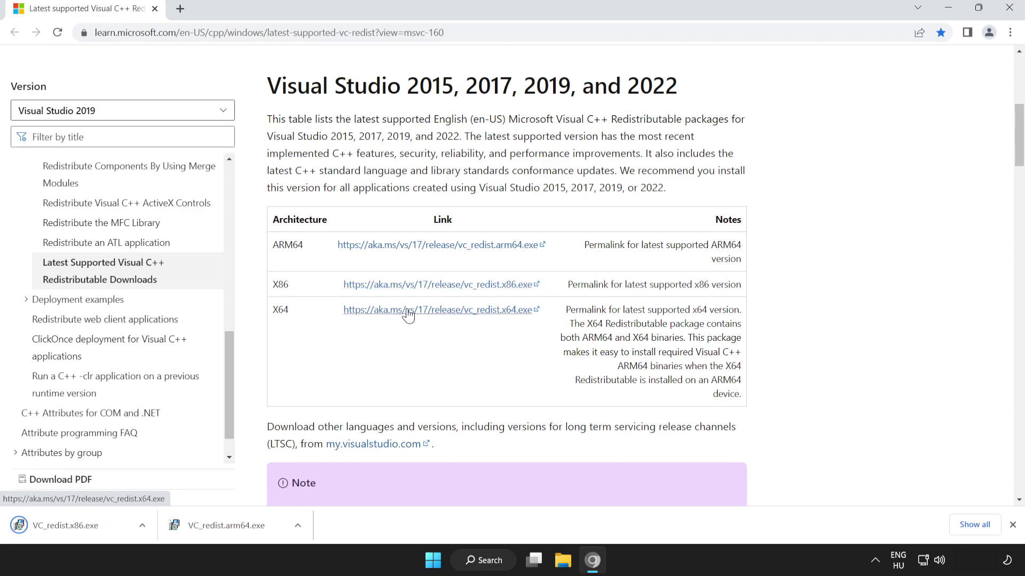
{"action": "left_click", "coordinate": [441, 315]}
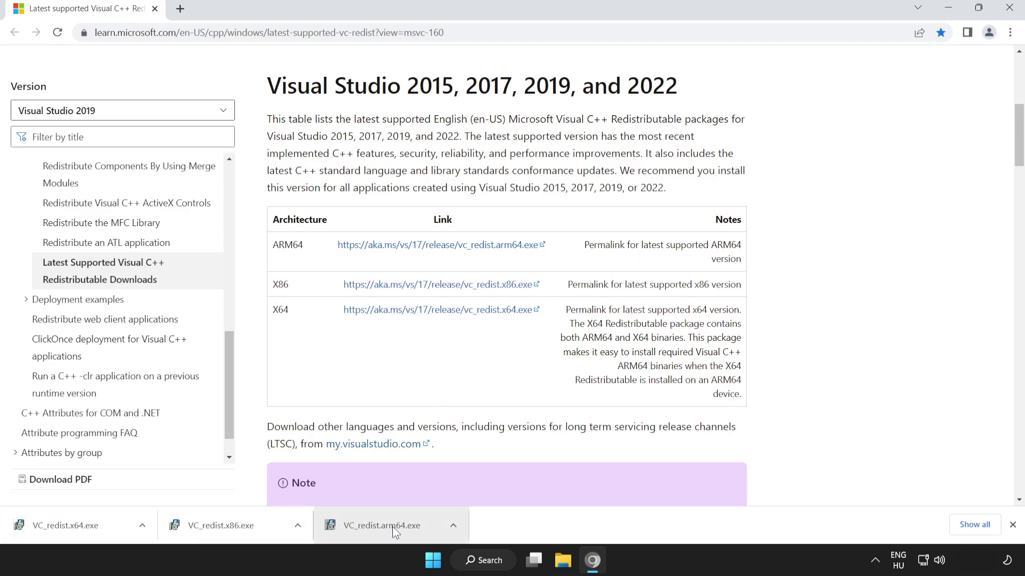
Try to install VC_redist.arm64.exe after agreeing to its license terms, and close the setup
{"action": "left_click", "coordinate": [392, 527]}
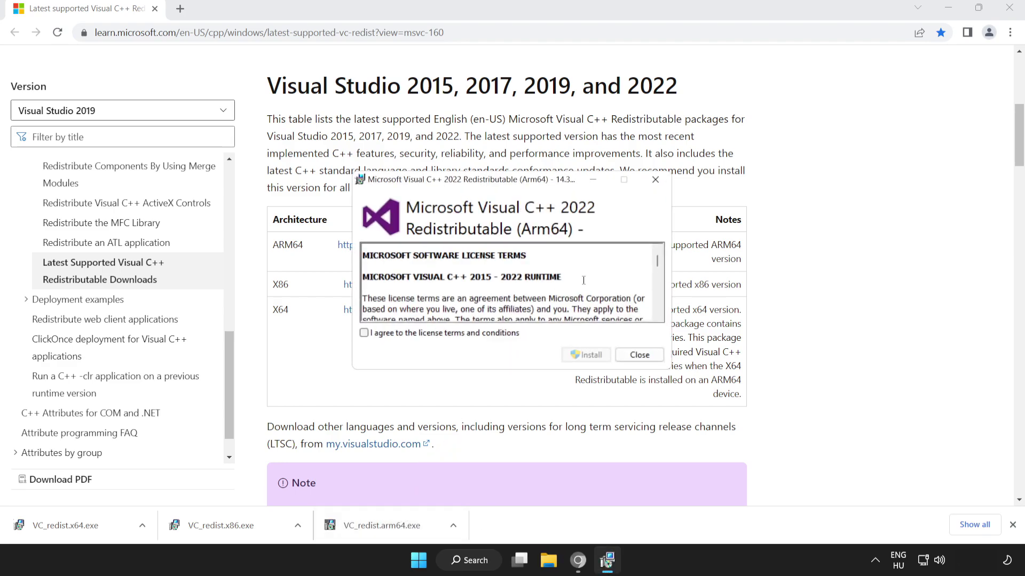
{"action": "left_click_drag", "start_coordinate": [657, 263], "coordinate": [660, 305]}
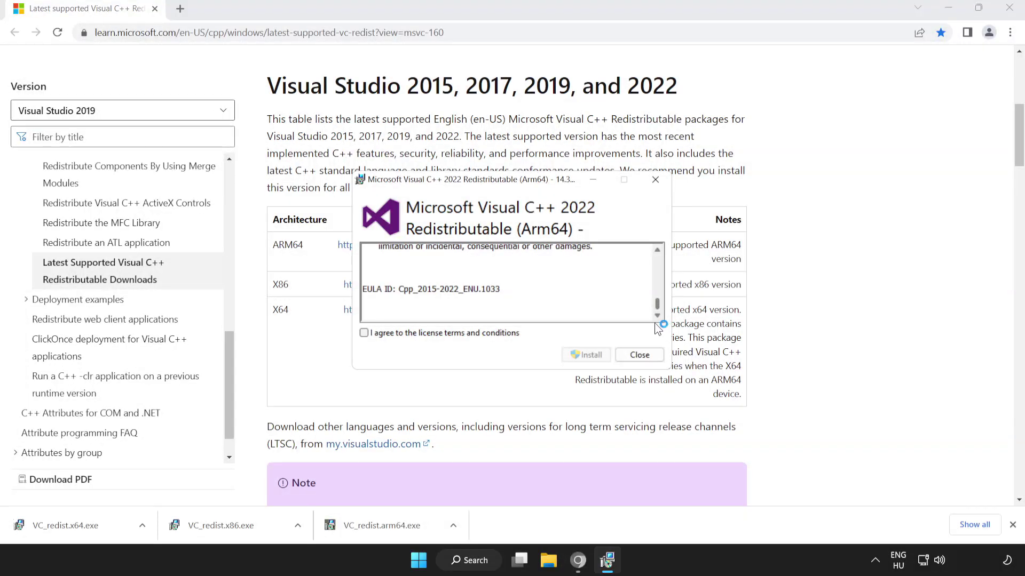
{"action": "left_click", "coordinate": [364, 333]}
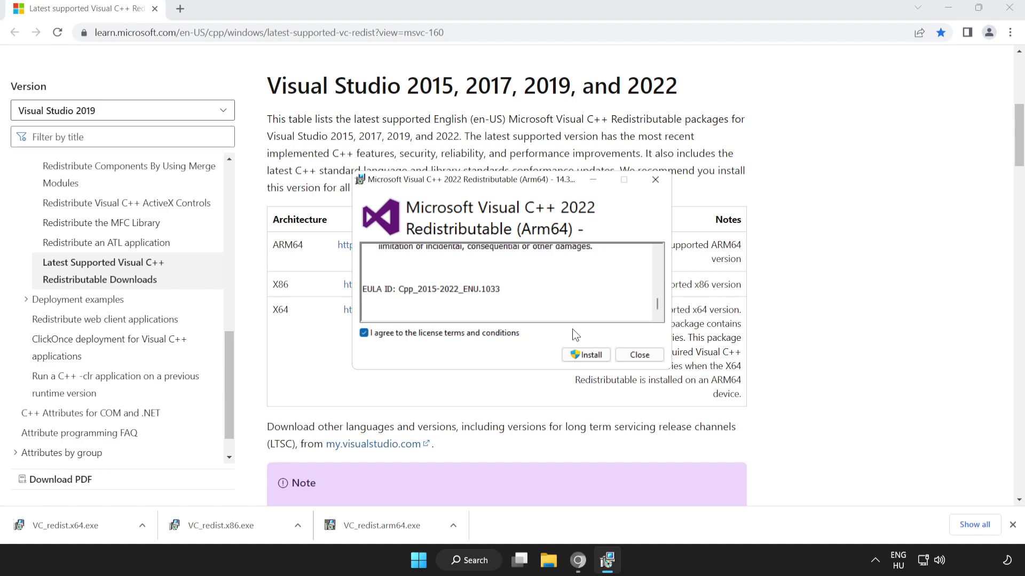
{"action": "left_click", "coordinate": [584, 356]}
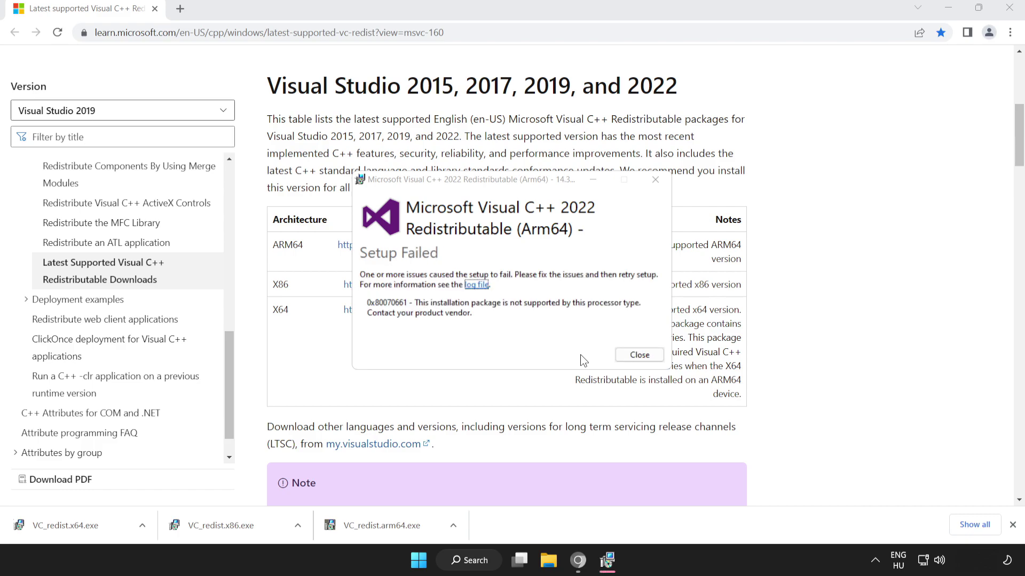
{"action": "left_click", "coordinate": [636, 355]}
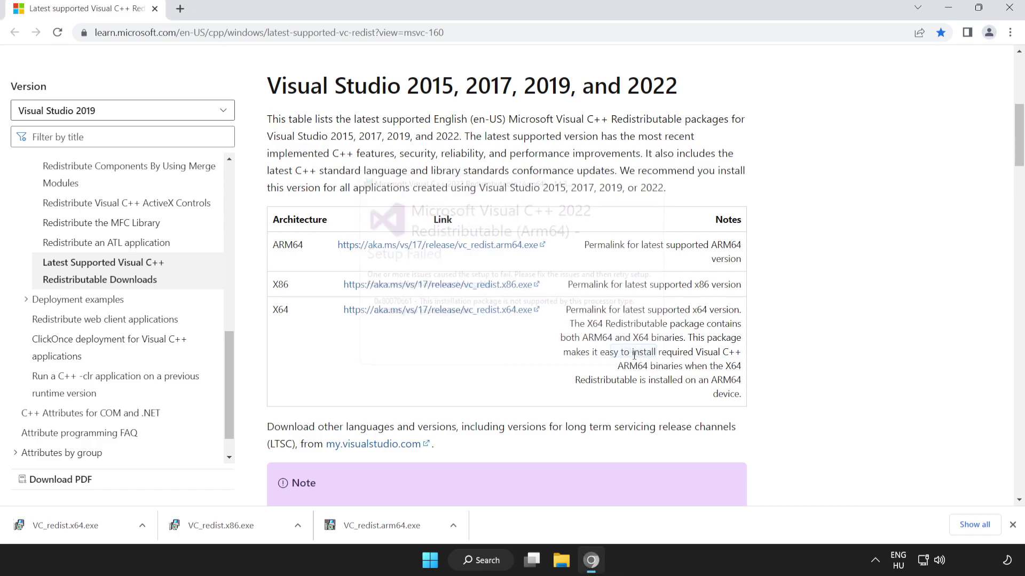
Install the x86 Visual C++ Redistributable from VC_redist.x86.exe and close its setup
{"action": "left_click", "coordinate": [240, 527]}
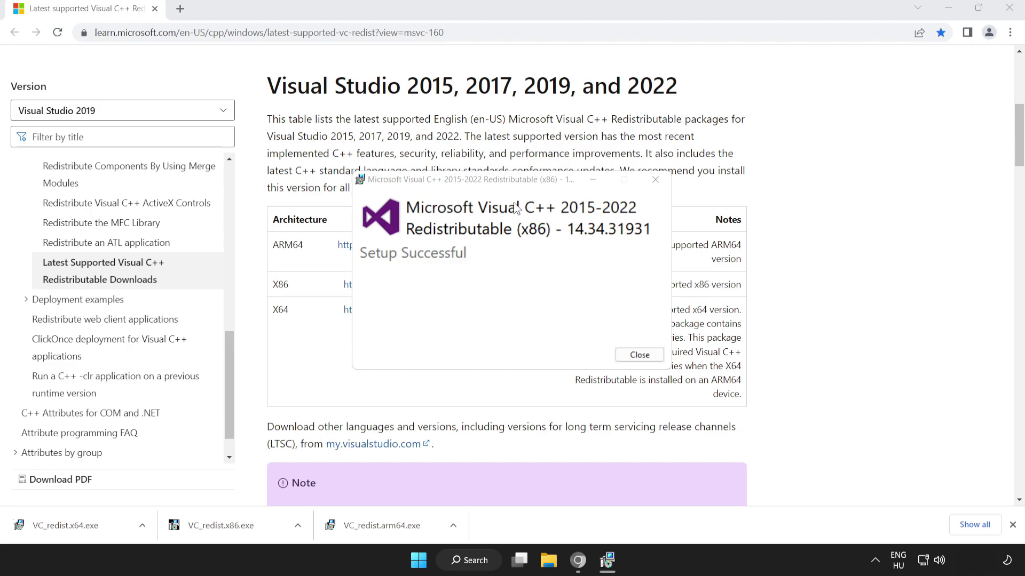
{"action": "left_click", "coordinate": [639, 355]}
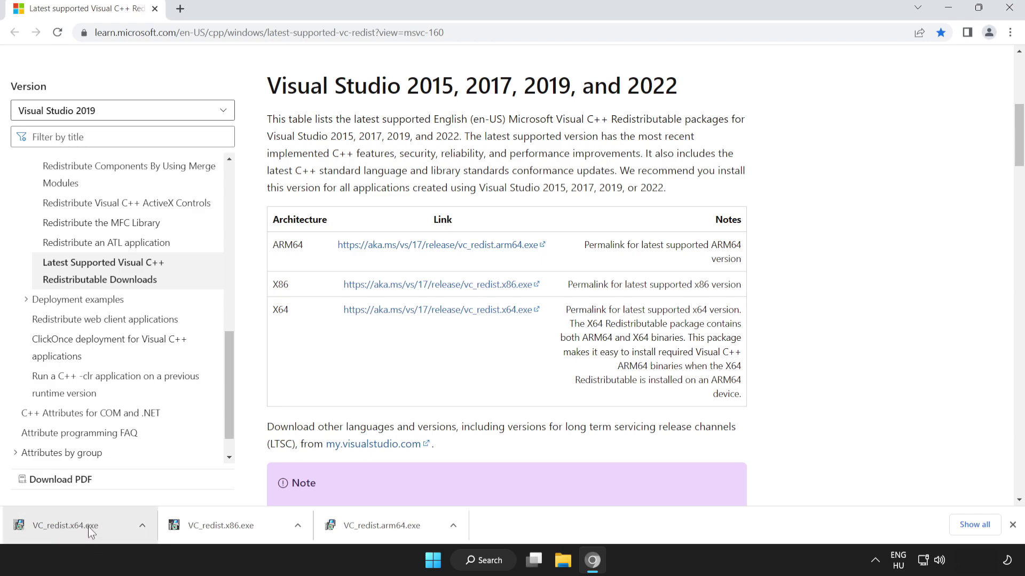
Install the x64 Visual C++ Redistributable from VC_redist.x64.exe, then close its setup without restarting and close the browser
{"action": "left_click", "coordinate": [88, 527]}
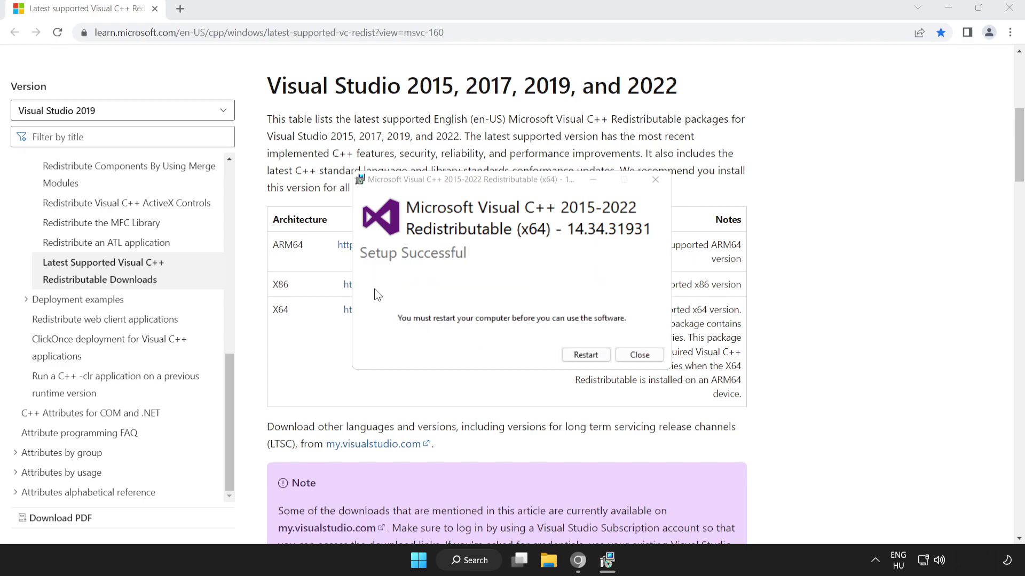
{"action": "left_click", "coordinate": [640, 355]}
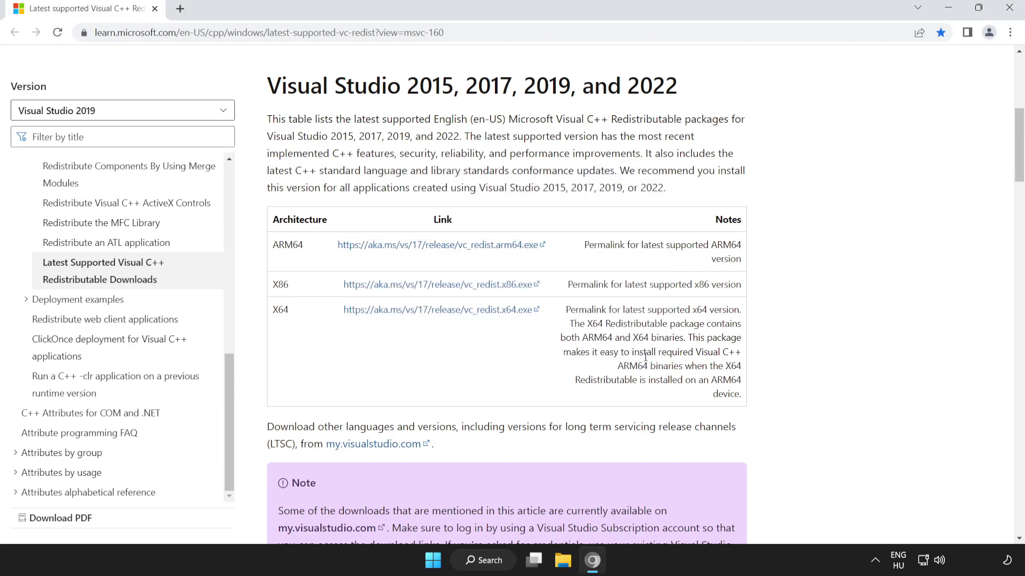
{"action": "left_click", "coordinate": [1009, 13]}
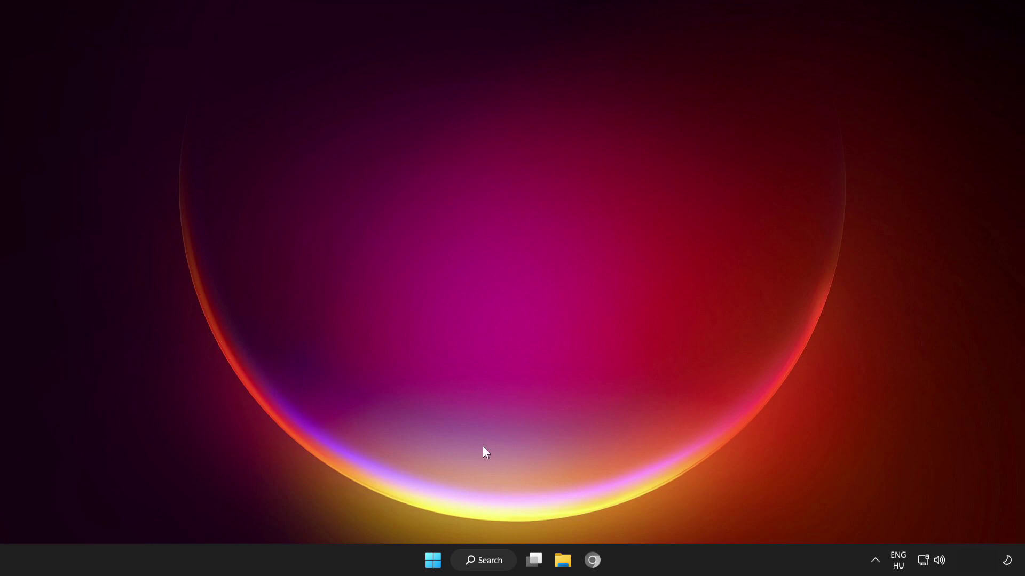
Open the computer's power options for a restart
{"action": "left_click", "coordinate": [433, 560]}
{"action": "left_click", "coordinate": [677, 515]}
Search Windows for cmd and run Command Prompt as administrator
{"action": "left_click", "coordinate": [485, 561]}
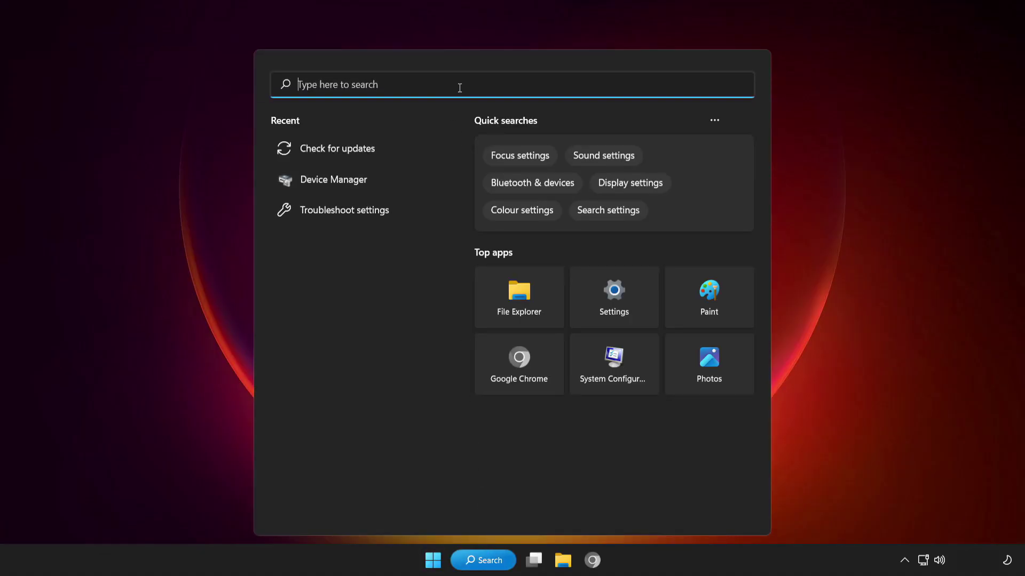
{"action": "type", "text": "cmd"}
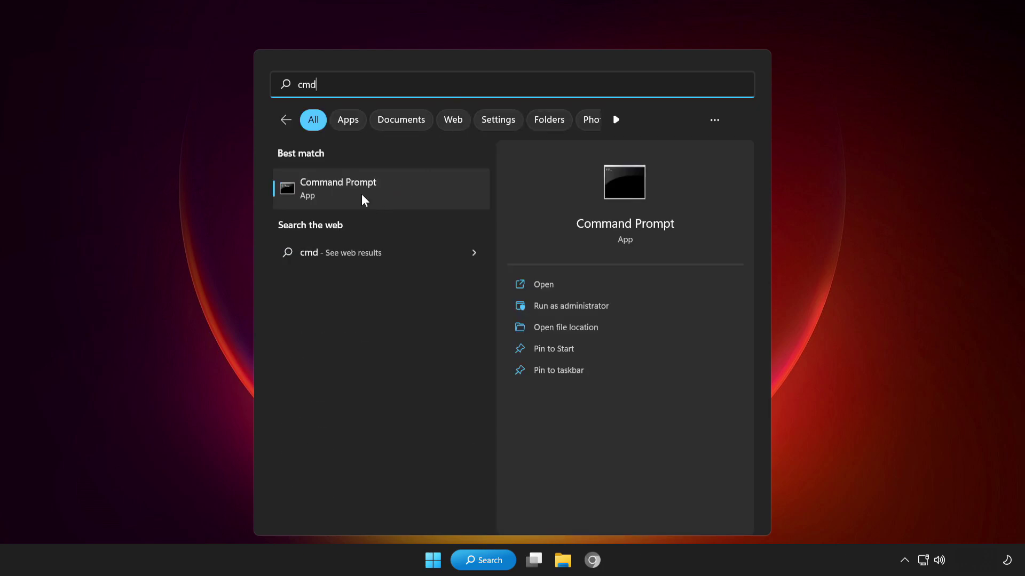
{"action": "right_click", "coordinate": [407, 196]}
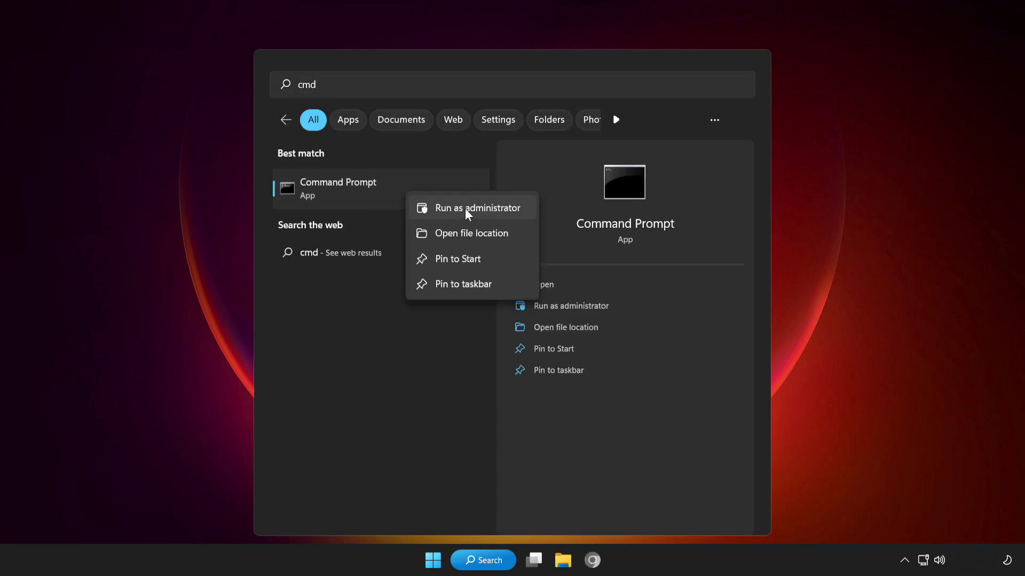
{"action": "left_click", "coordinate": [460, 207]}
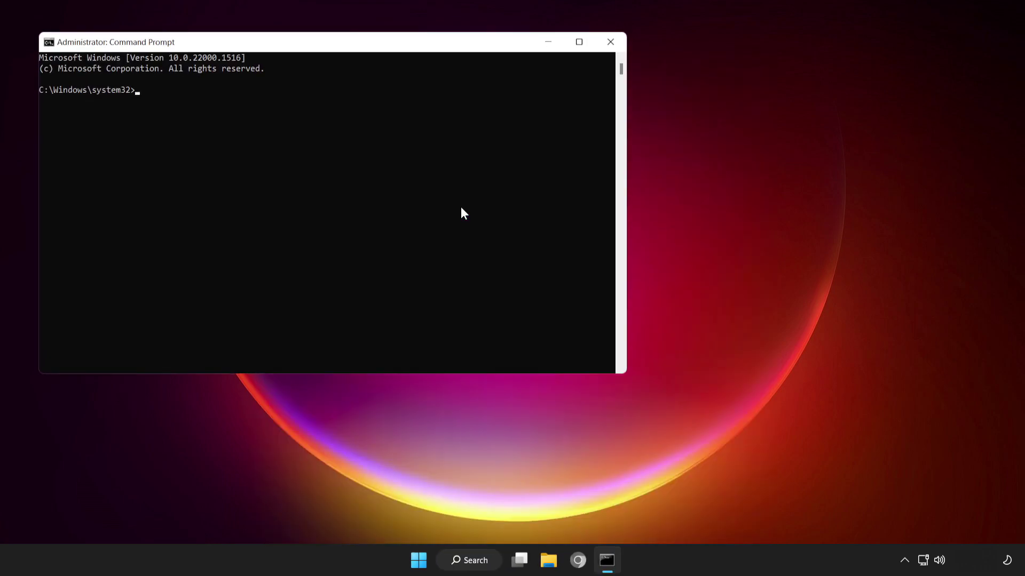
Scan and repair the system files with sfc /scannow, and close Command Prompt once the scan ends
{"action": "left_click_drag", "start_coordinate": [378, 45], "coordinate": [560, 103]}
{"action": "type", "text": "sfc"}
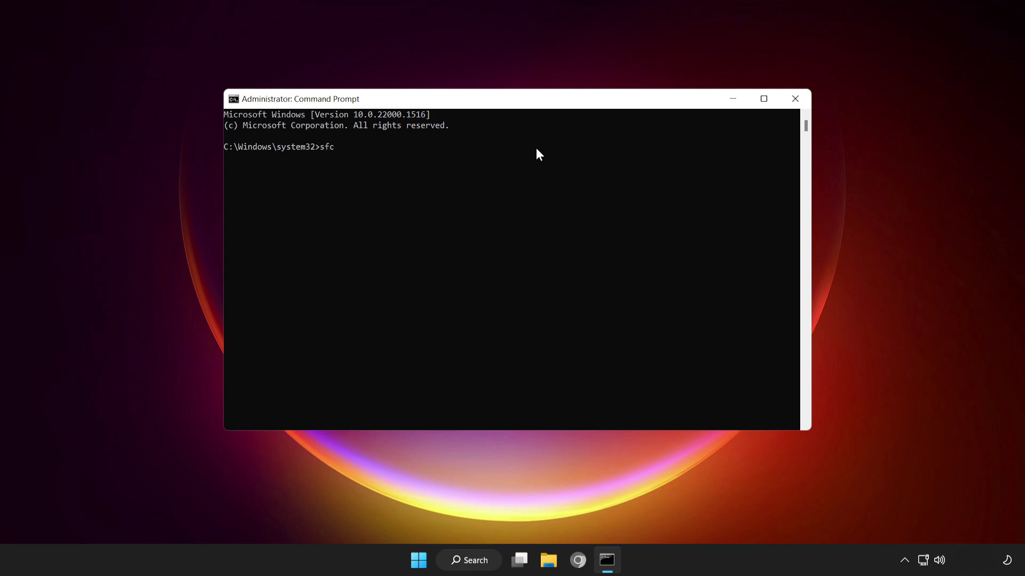
{"action": "type", "text": " /scannow"}
{"action": "key", "text": "Return"}
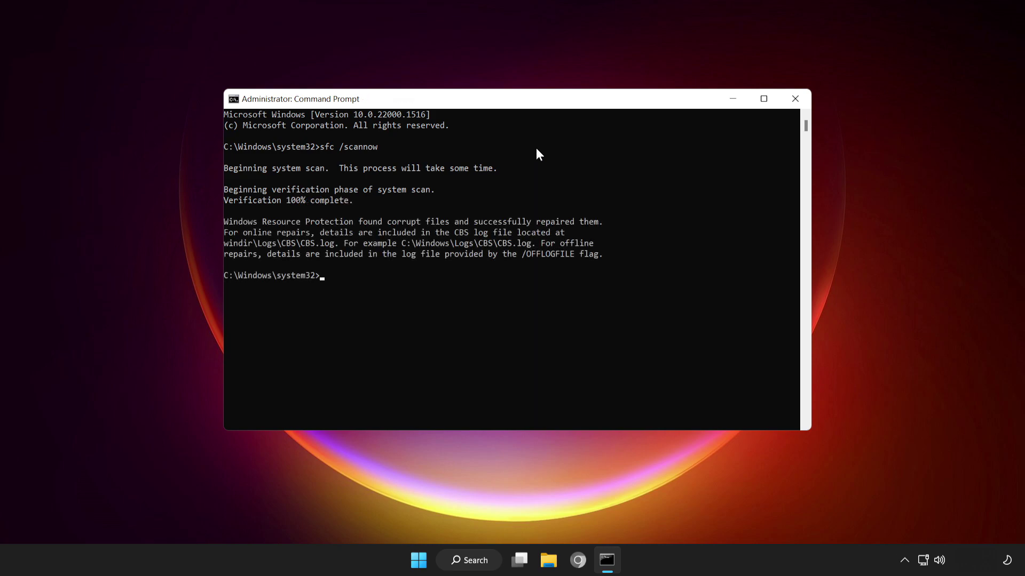
{"action": "left_click", "coordinate": [795, 99]}
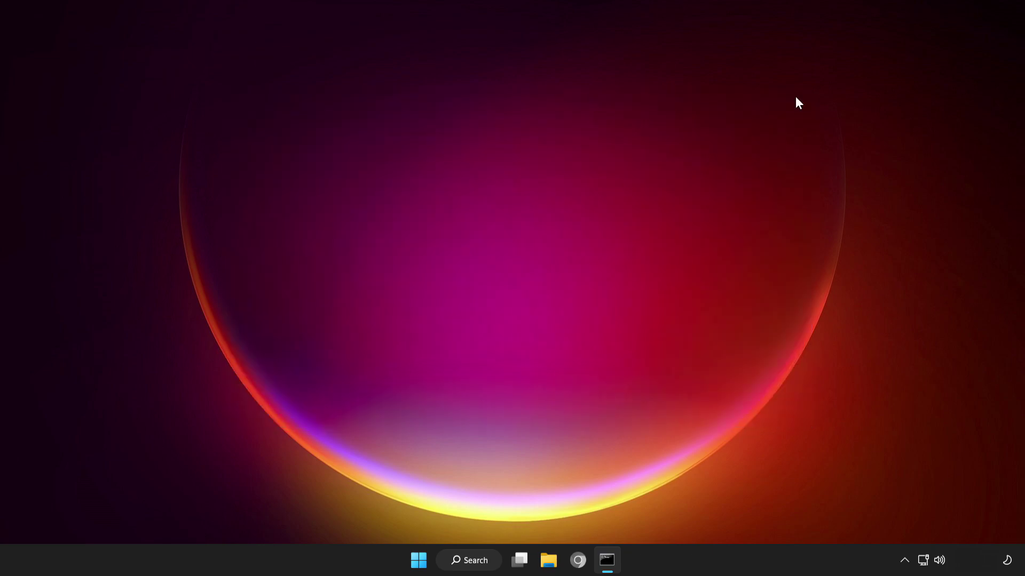
Search Windows for "windows security" and open the Windows Security app
{"action": "left_click", "coordinate": [490, 563]}
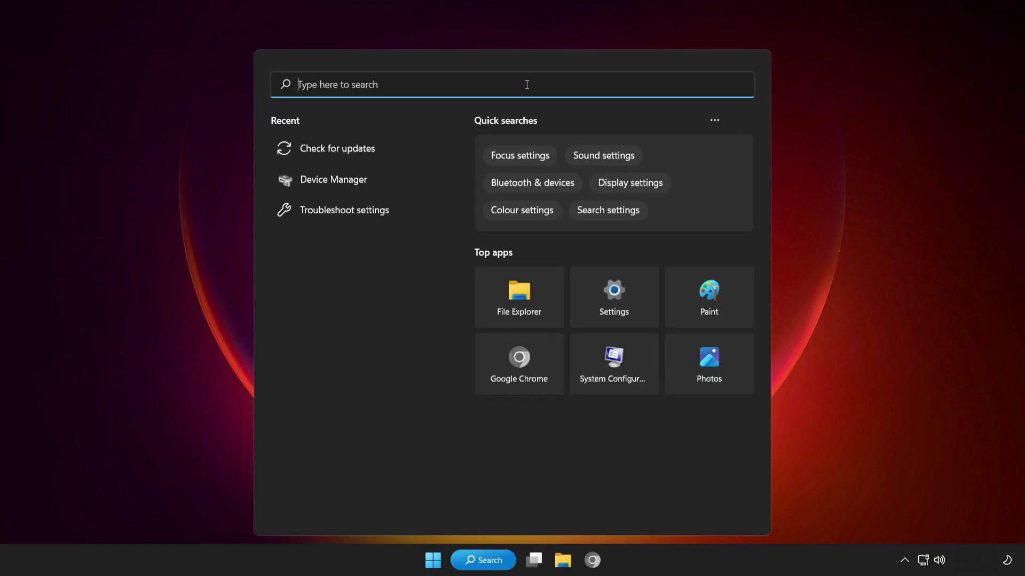
{"action": "type", "text": "windows"}
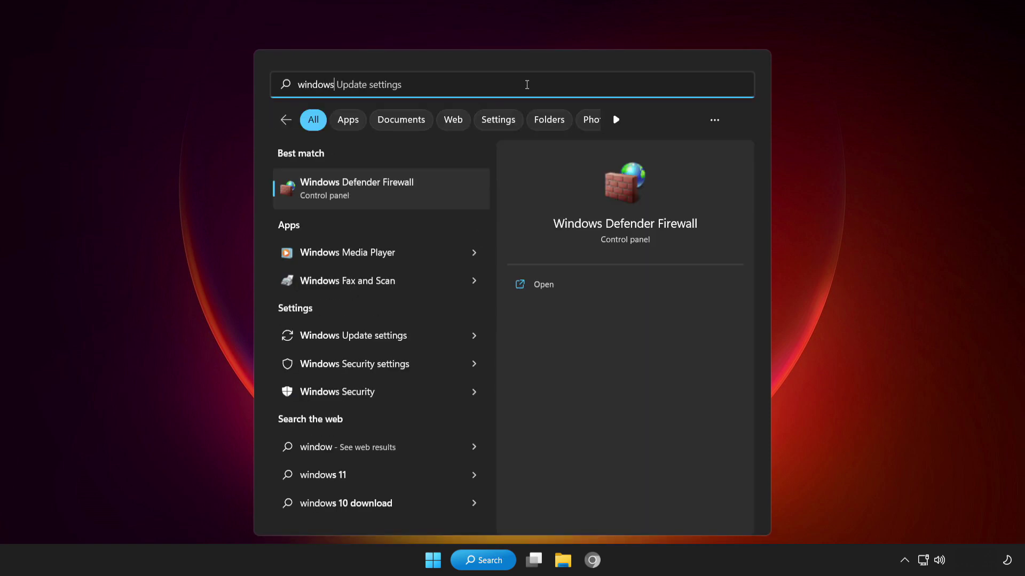
{"action": "type", "text": " securi"}
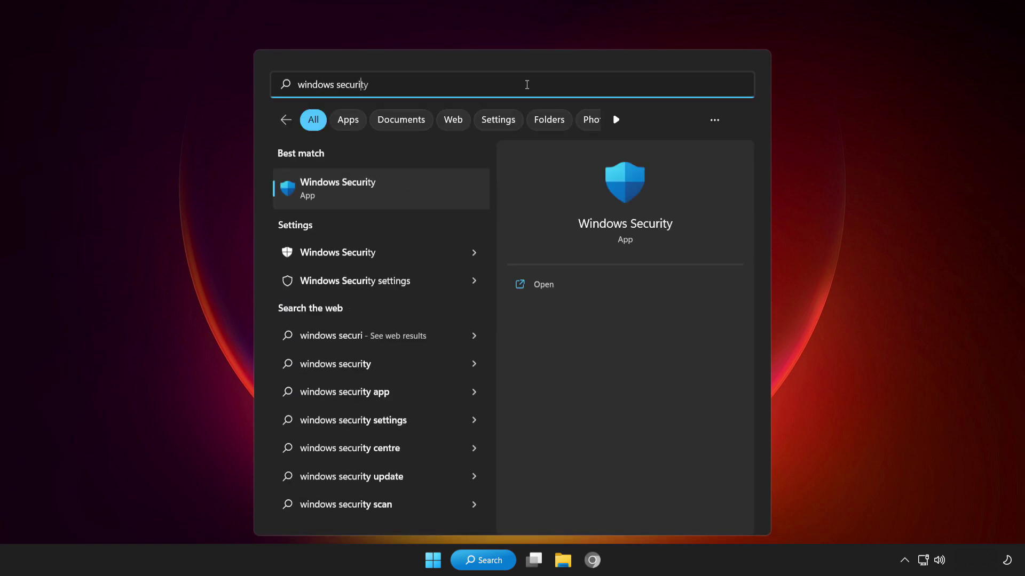
{"action": "type", "text": "ty"}
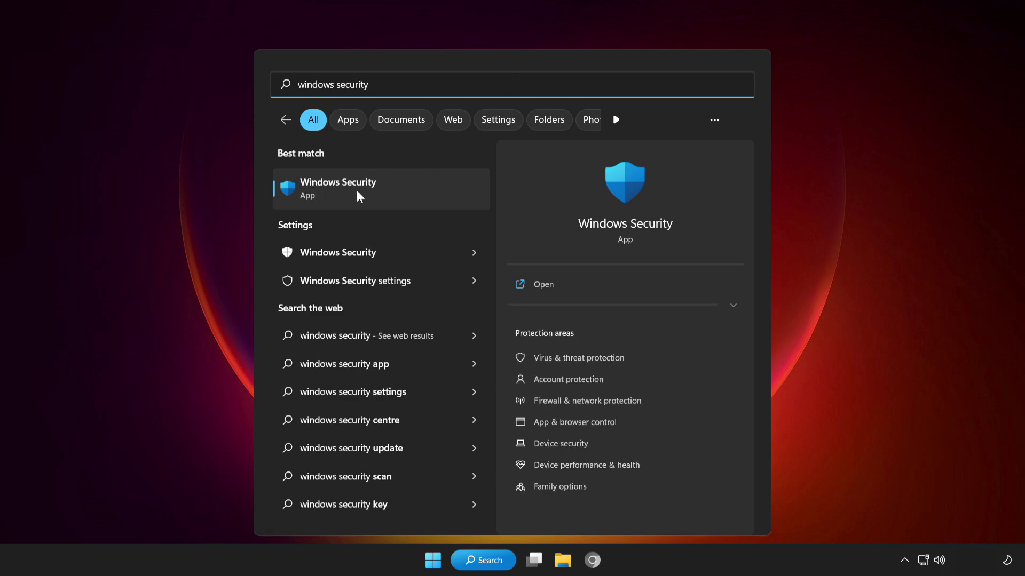
{"action": "left_click", "coordinate": [411, 186]}
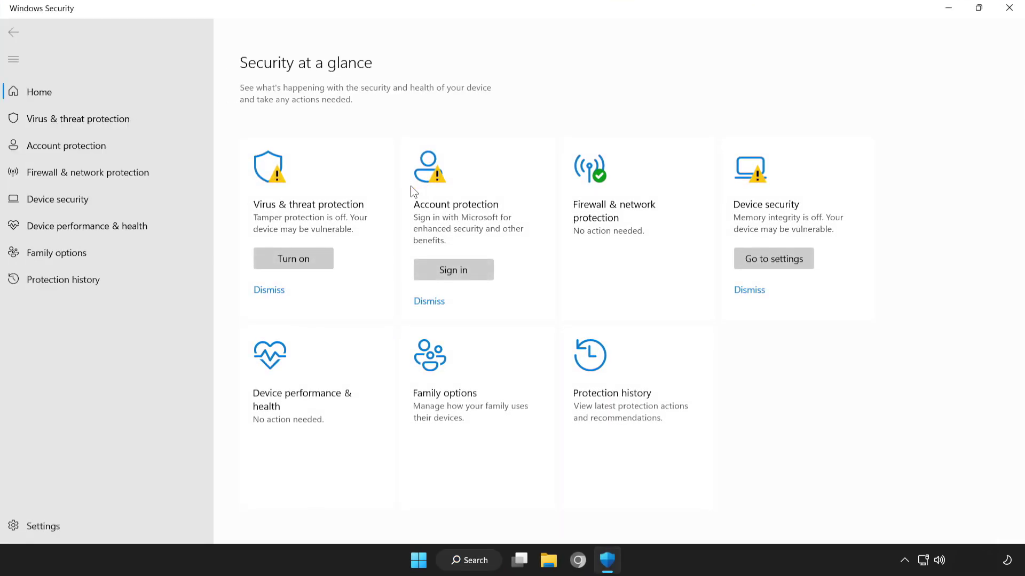
Open the Exclusions page within the Virus & threat protection settings
{"action": "left_click", "coordinate": [142, 117]}
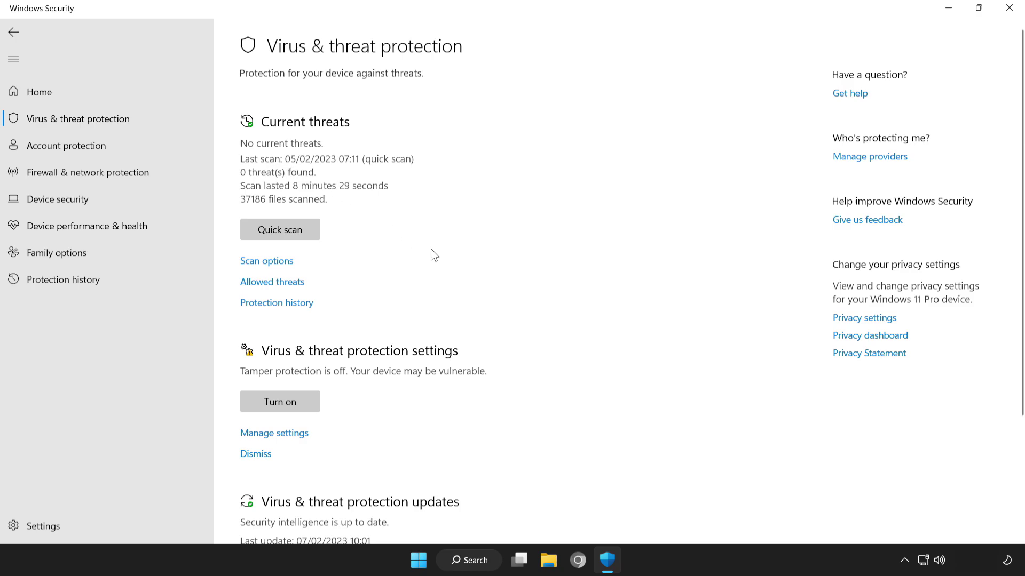
{"action": "scroll", "coordinate": [1022, 247], "scroll_direction": "down", "scroll_amount": 1}
{"action": "scroll", "coordinate": [1023, 247], "scroll_direction": "down", "scroll_amount": 2}
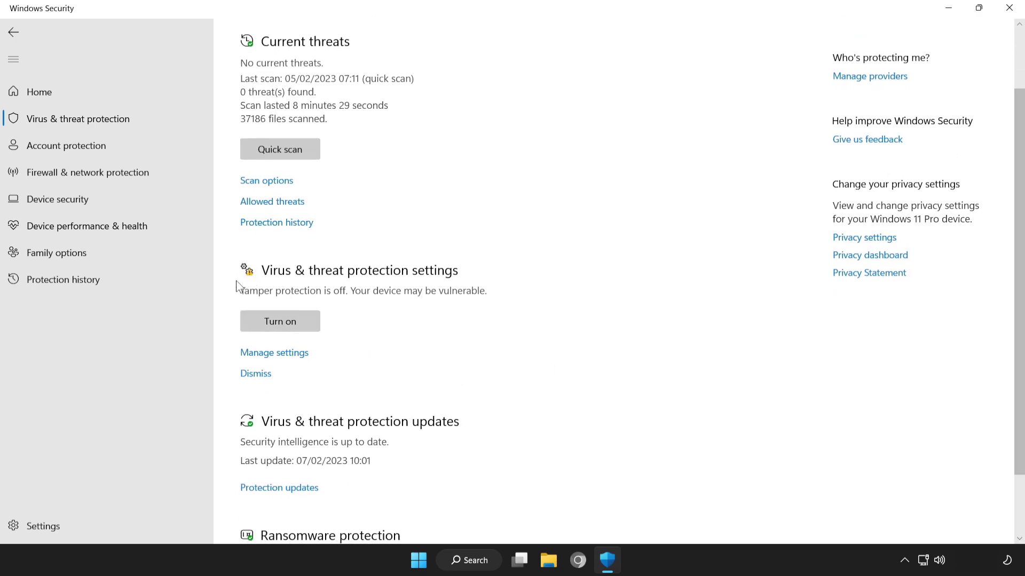
{"action": "left_click", "coordinate": [291, 355]}
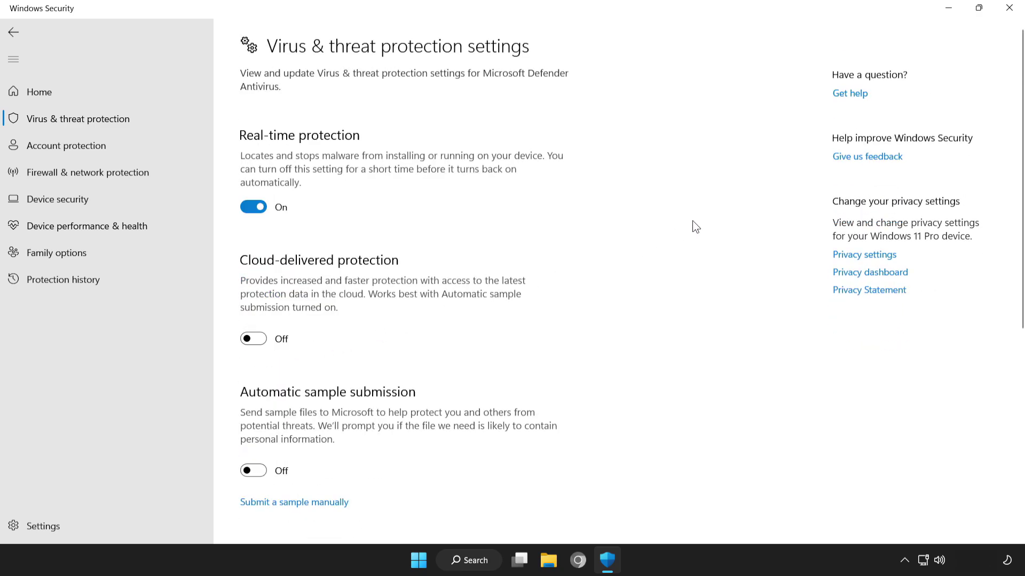
{"action": "scroll", "coordinate": [1018, 315], "scroll_direction": "down", "scroll_amount": 10}
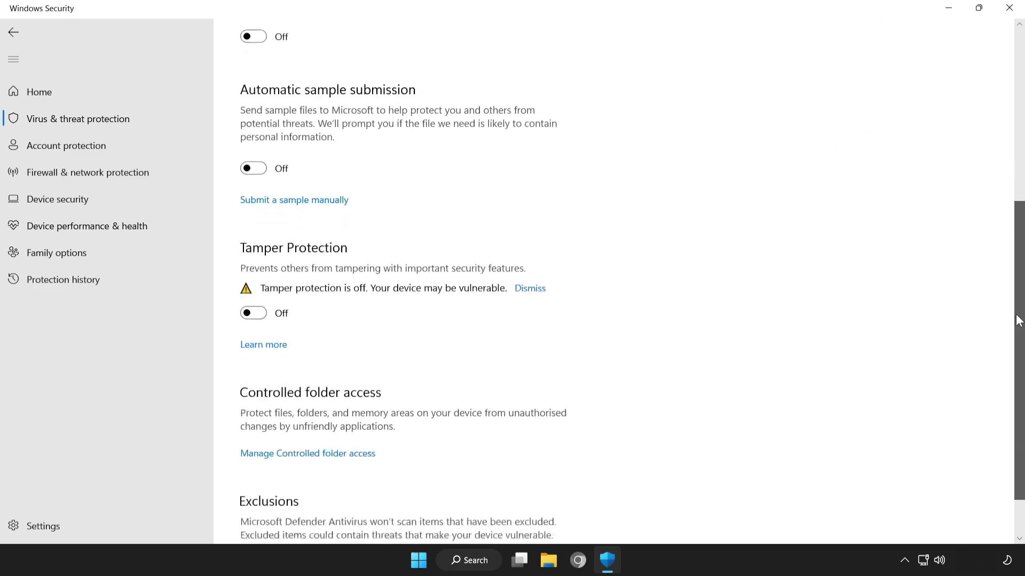
{"action": "scroll", "coordinate": [1018, 315], "scroll_direction": "down", "scroll_amount": 2}
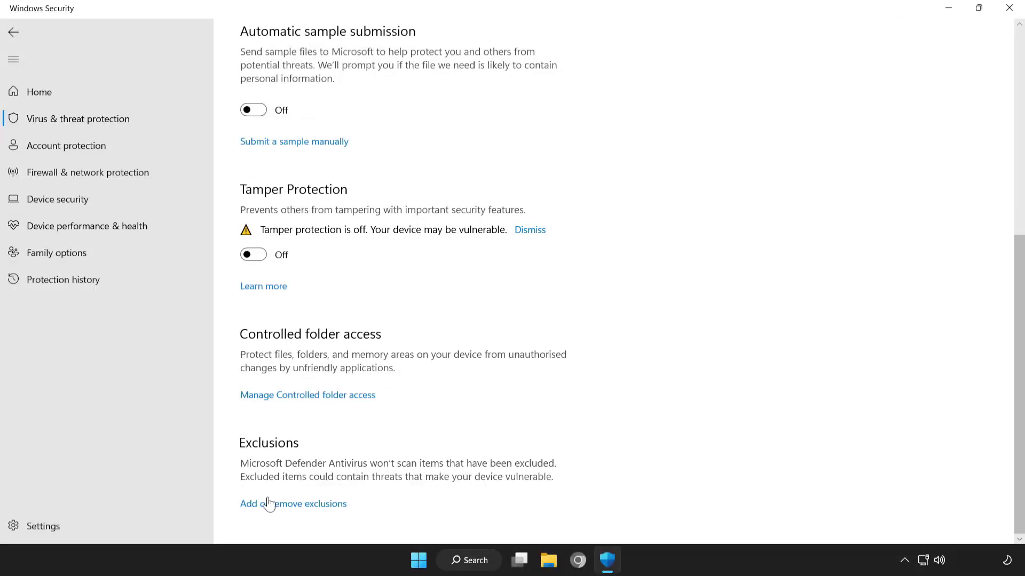
{"action": "left_click", "coordinate": [307, 504]}
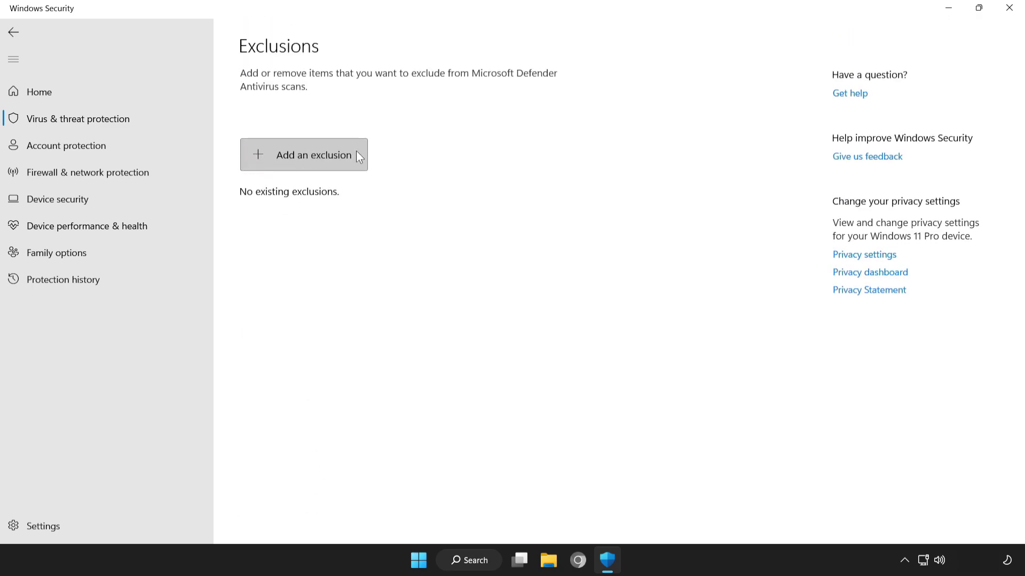
Add the file NOT WORKING APP from its Program Files (x86) folder as an antivirus exclusion, and close Windows Security
{"action": "left_click", "coordinate": [296, 157]}
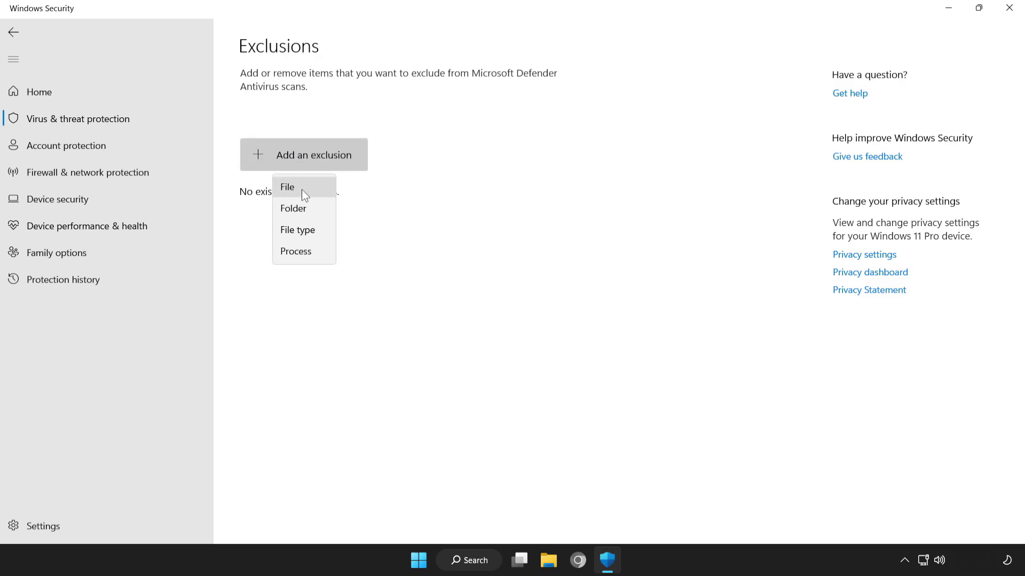
{"action": "left_click", "coordinate": [312, 188]}
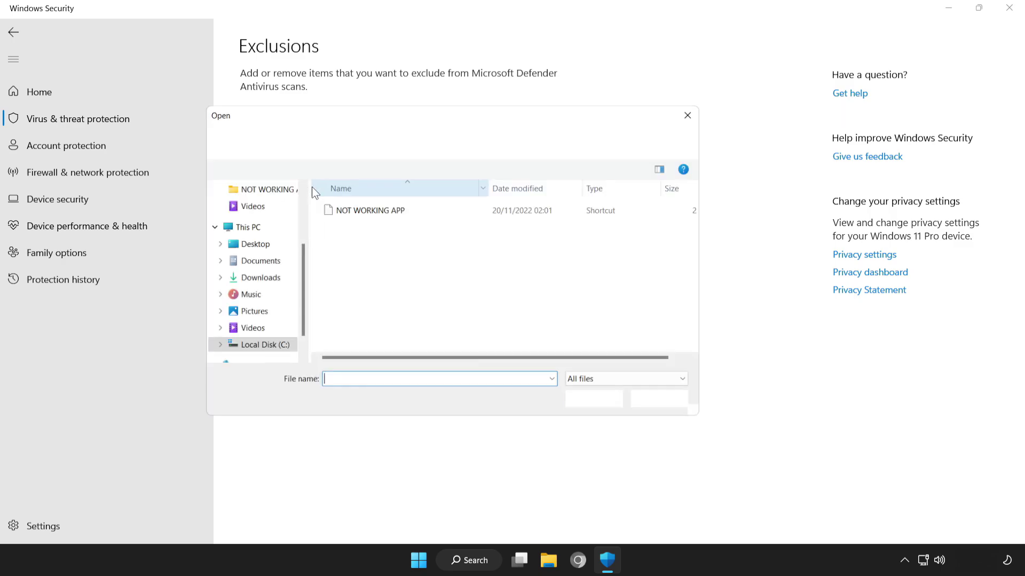
{"action": "left_click", "coordinate": [328, 211]}
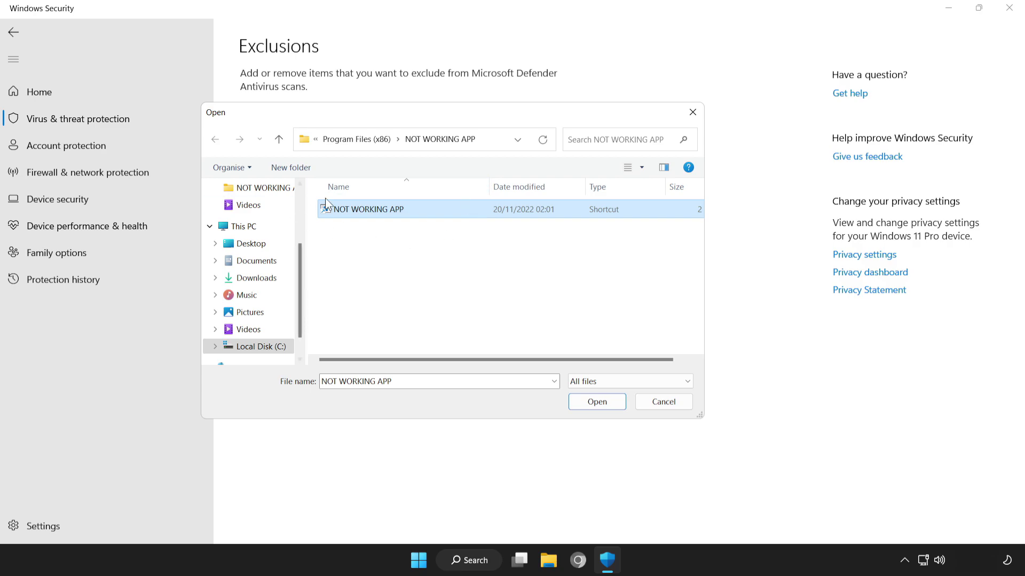
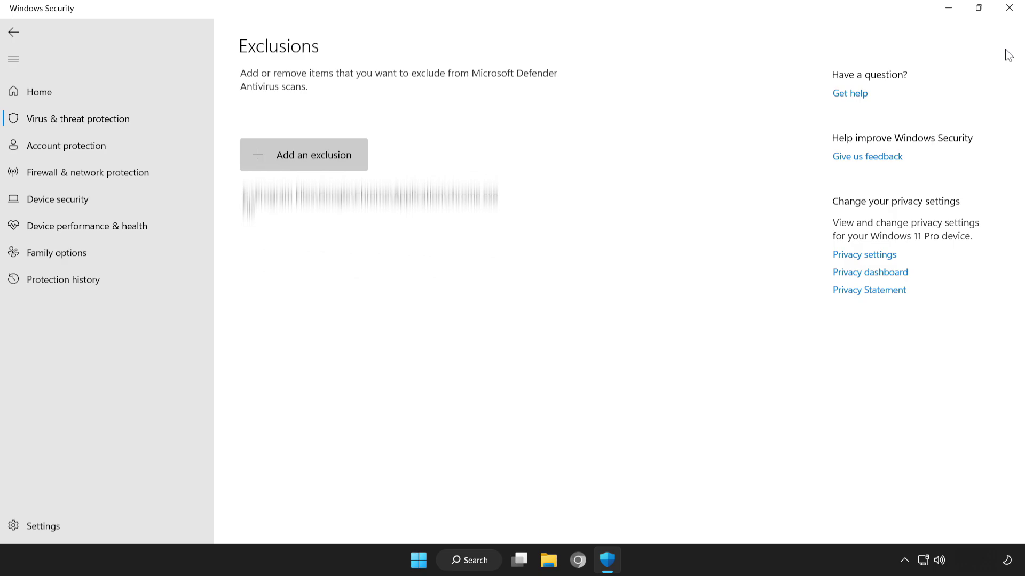
{"action": "left_click", "coordinate": [1007, 16]}
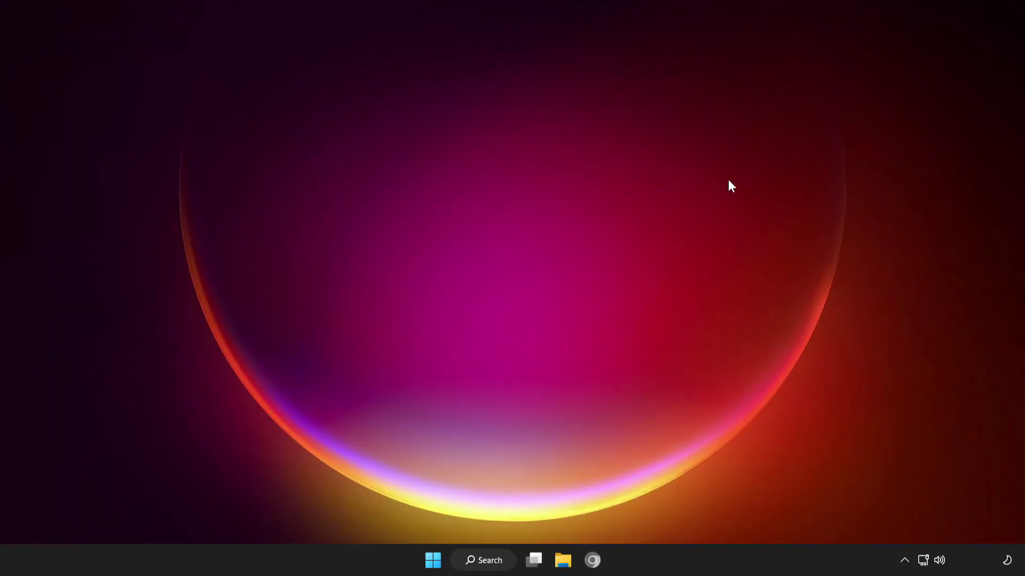
Bring up the Sleep, Shut down and Restart choices to reboot the computer
{"action": "left_click", "coordinate": [432, 560]}
{"action": "left_click", "coordinate": [678, 514]}
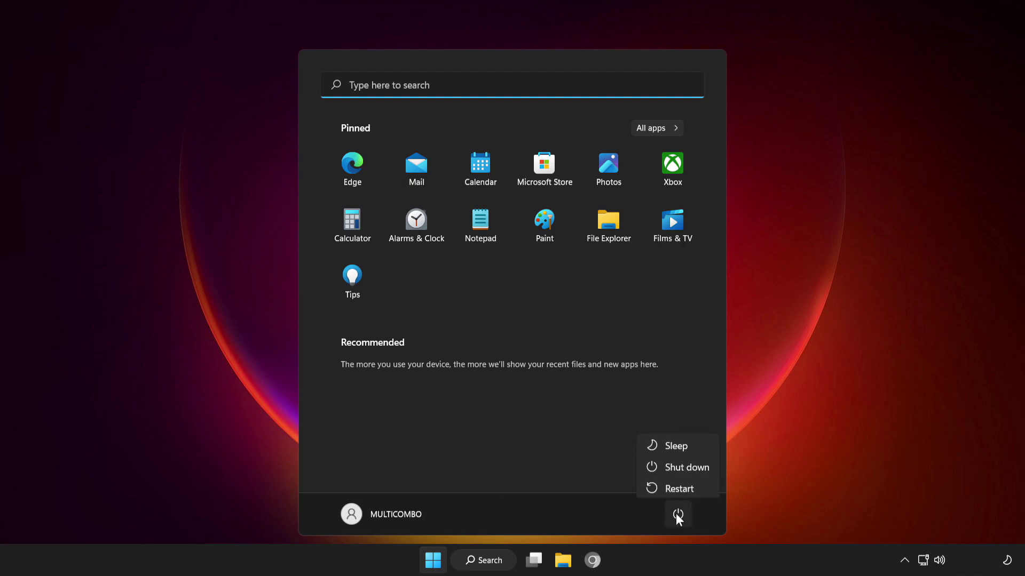